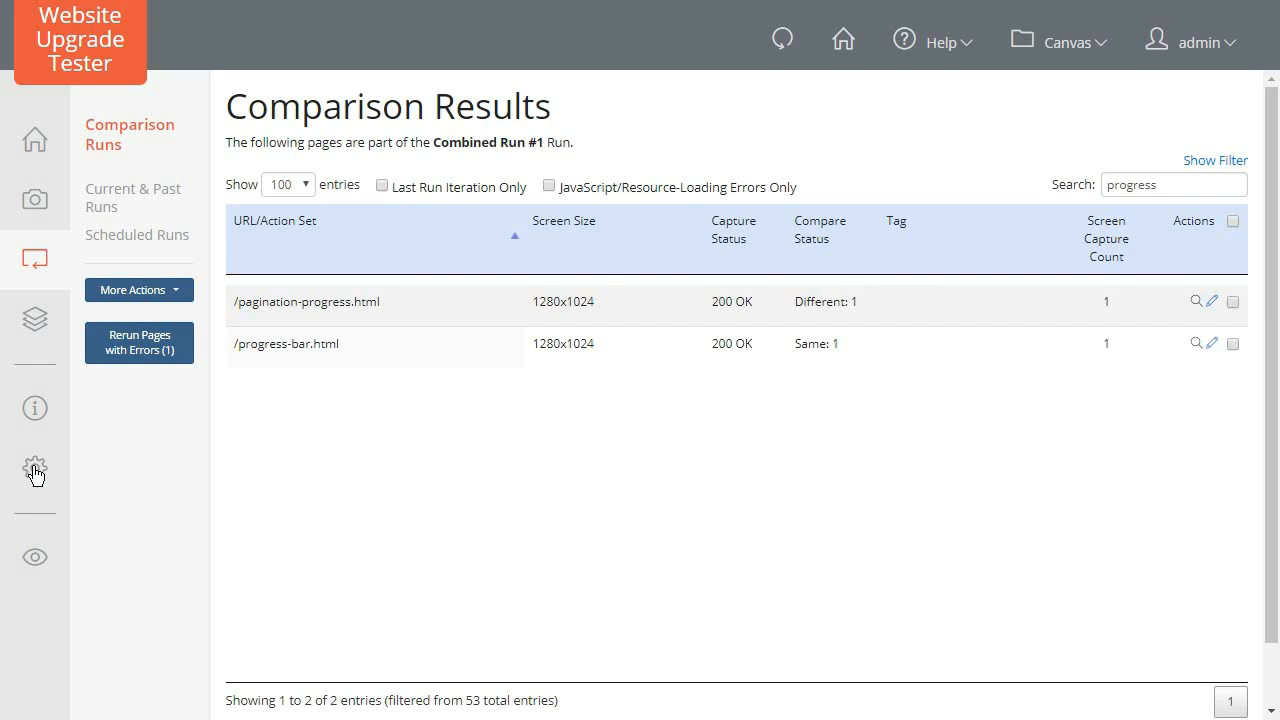
Create a site action set named Progress Bar, described as "Exposes content under a multi step progress bar" and applied to all pages
click(35, 472)
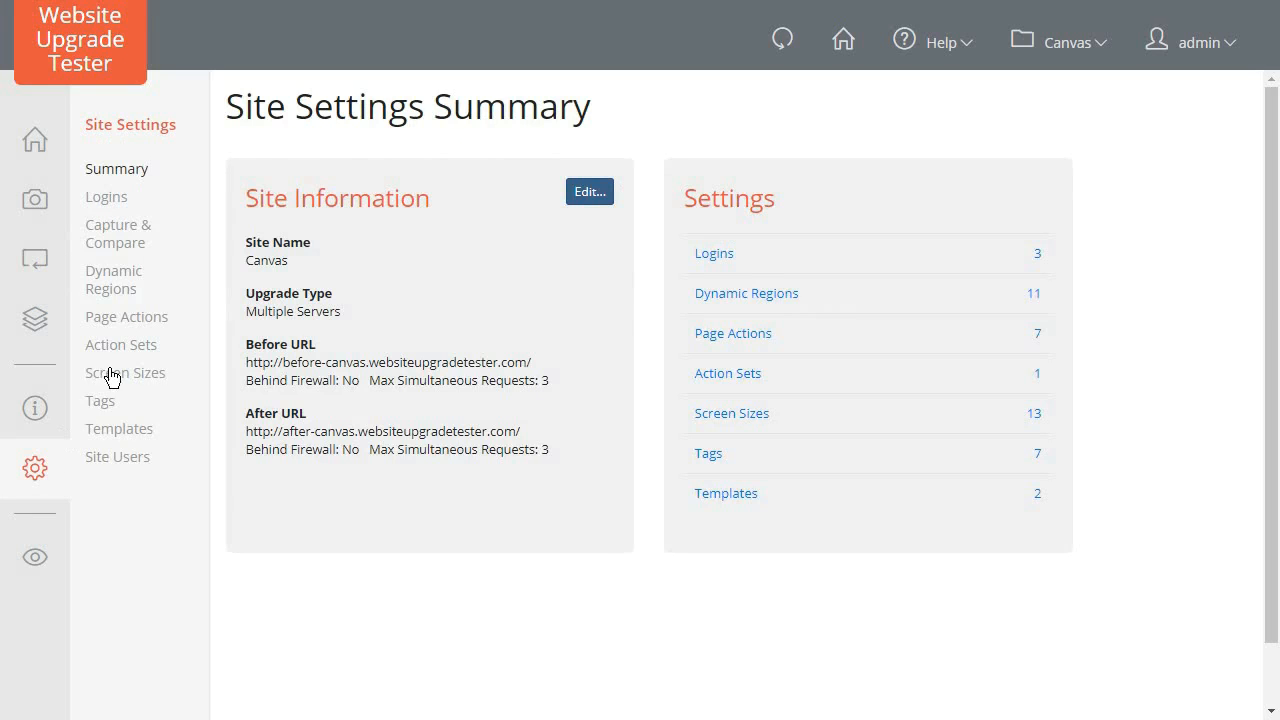
click(130, 321)
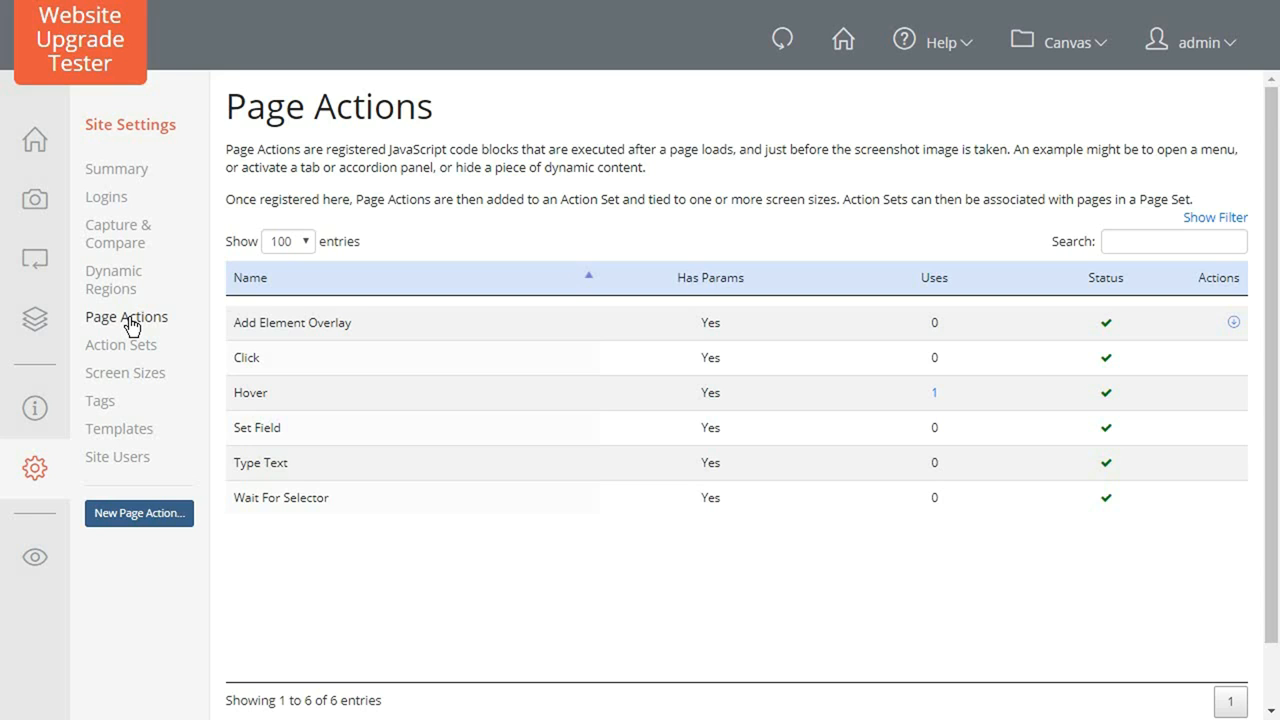
click(139, 348)
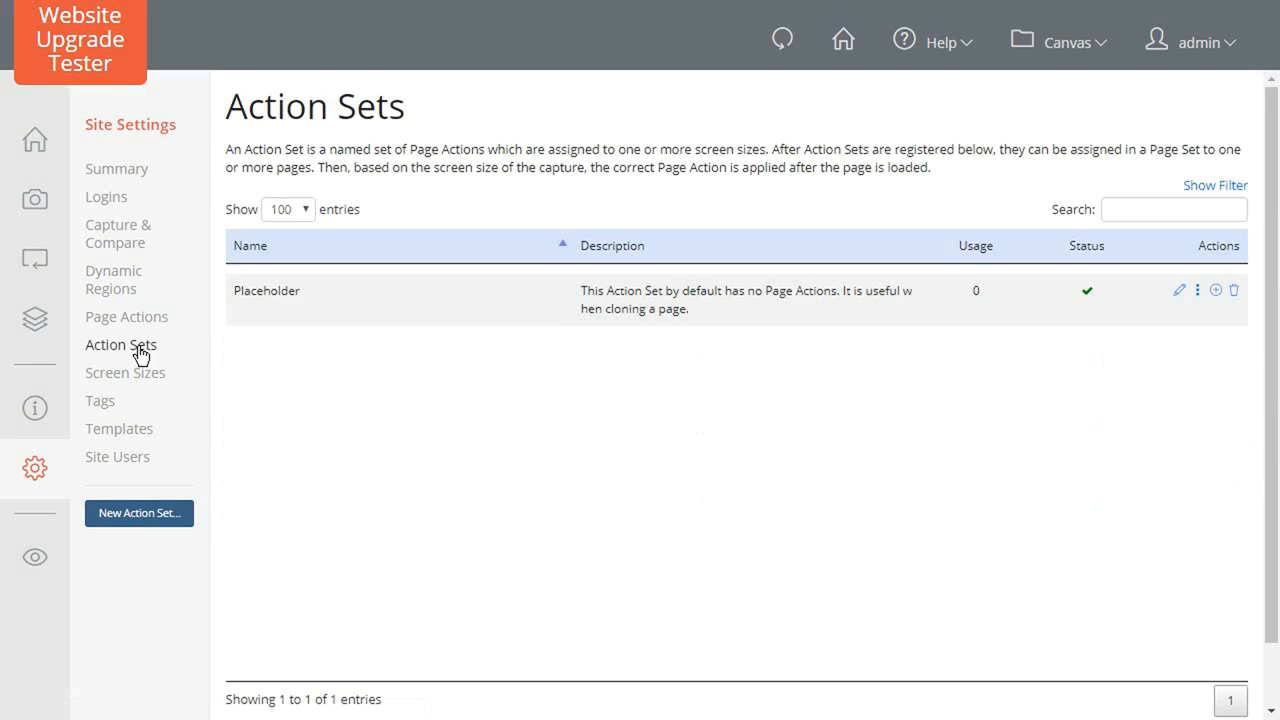
click(172, 516)
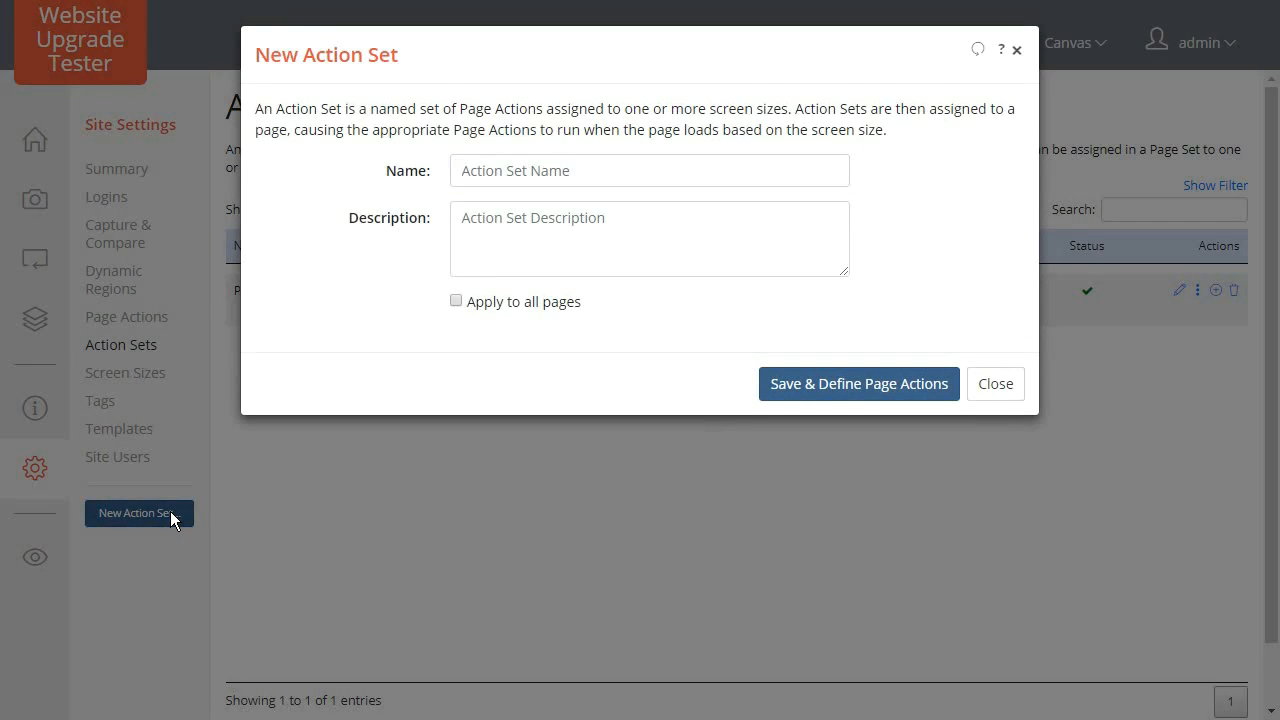
click(530, 181)
text(P)
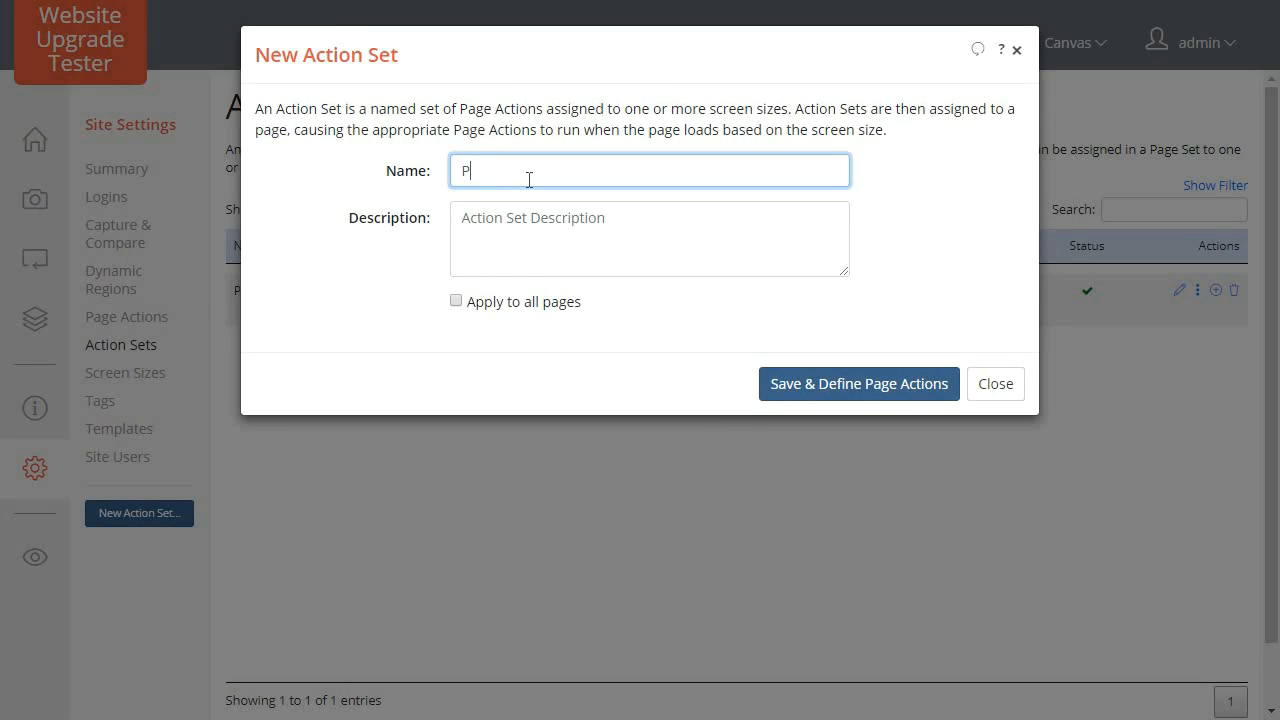
text(rogress Bar)
click(552, 215)
text(Exposes content under a multi step progress bar)
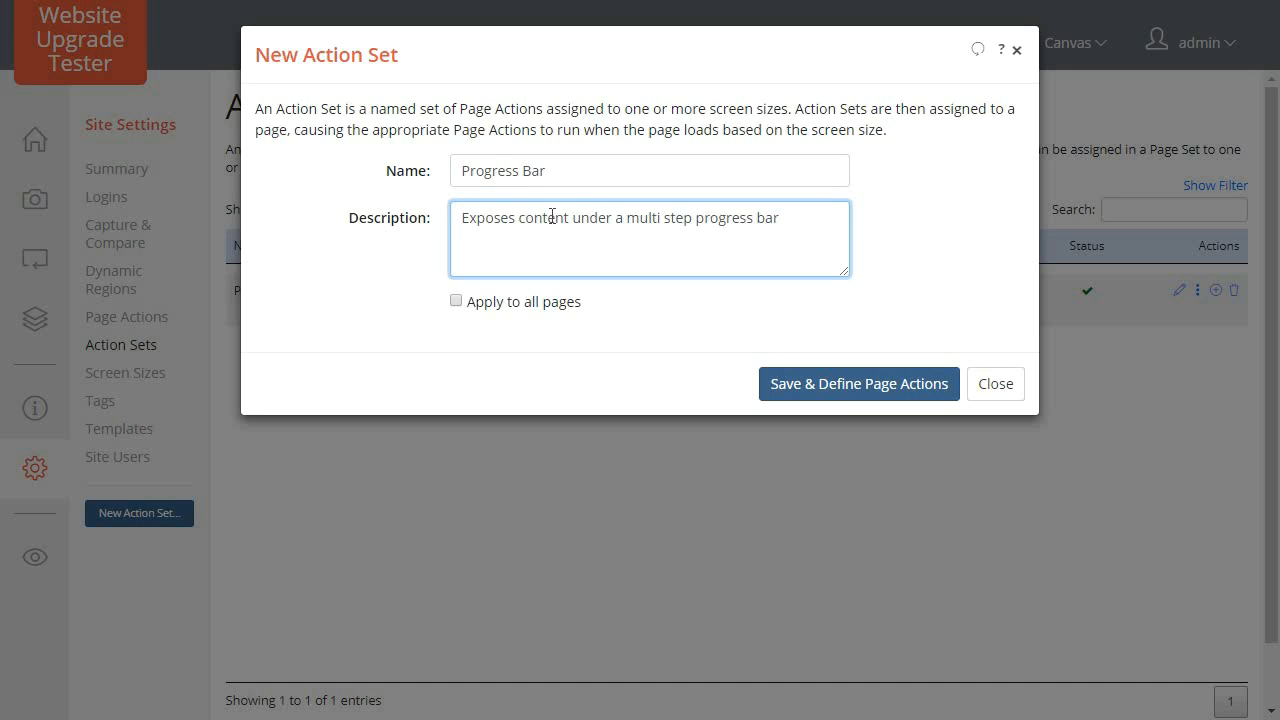
click(556, 309)
click(785, 388)
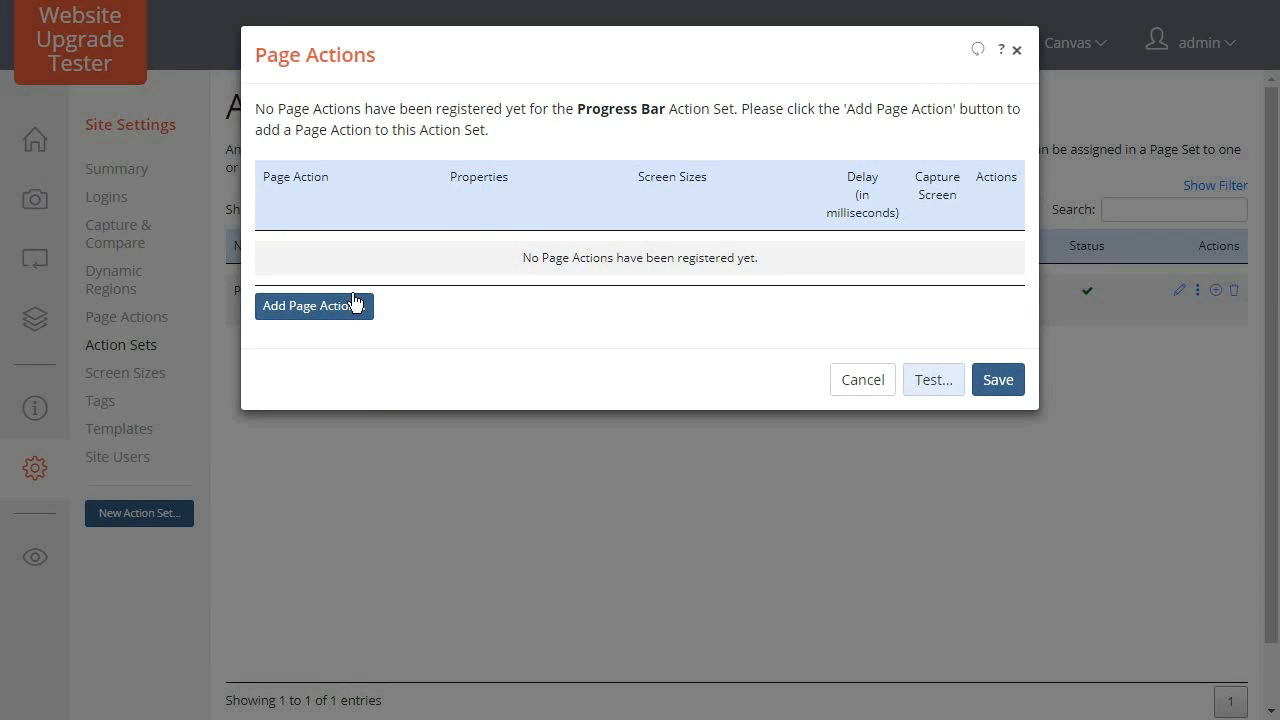
Add a Click page action to the Progress Bar action set with a 500 millisecond delay and screen capture enabled
click(318, 305)
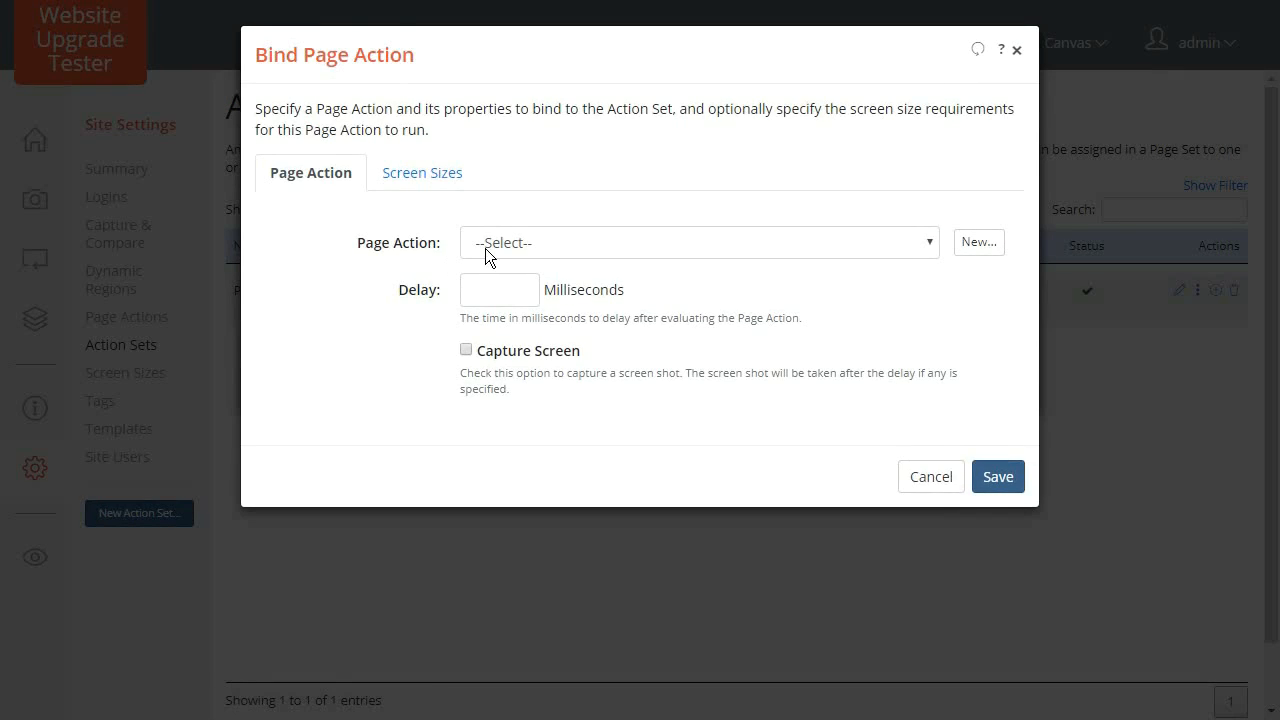
click(494, 242)
click(522, 345)
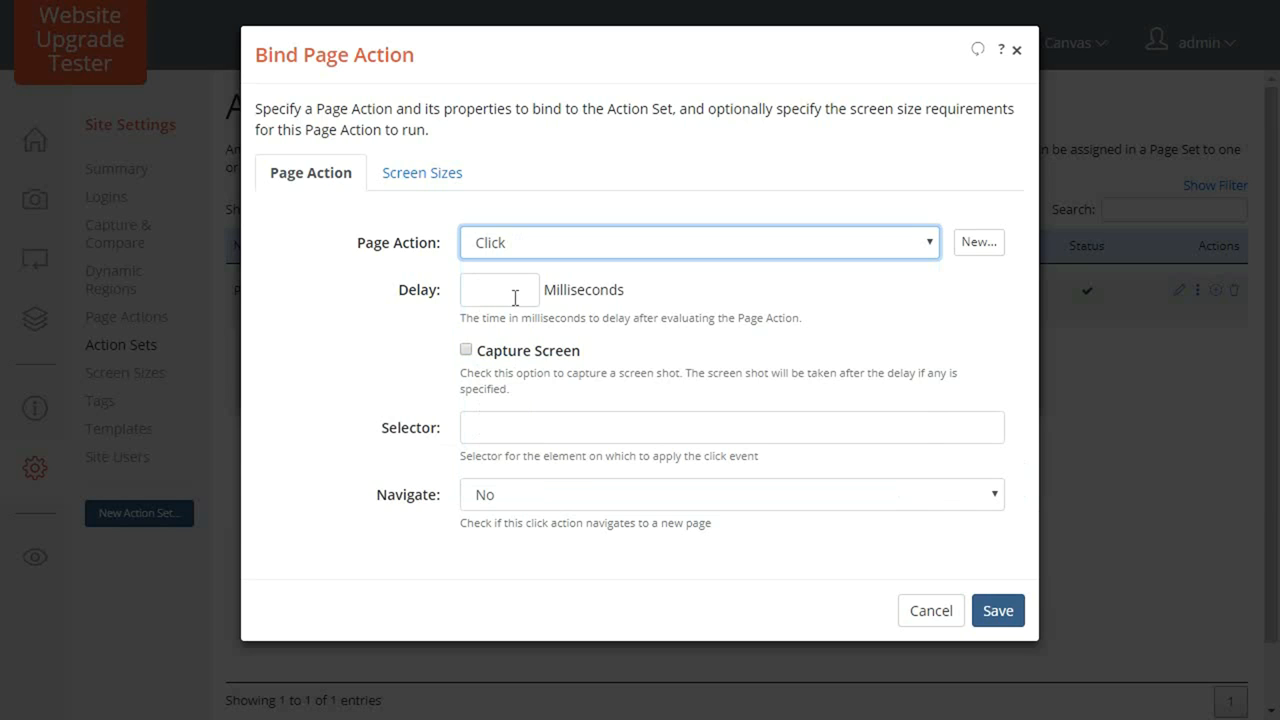
click(515, 298)
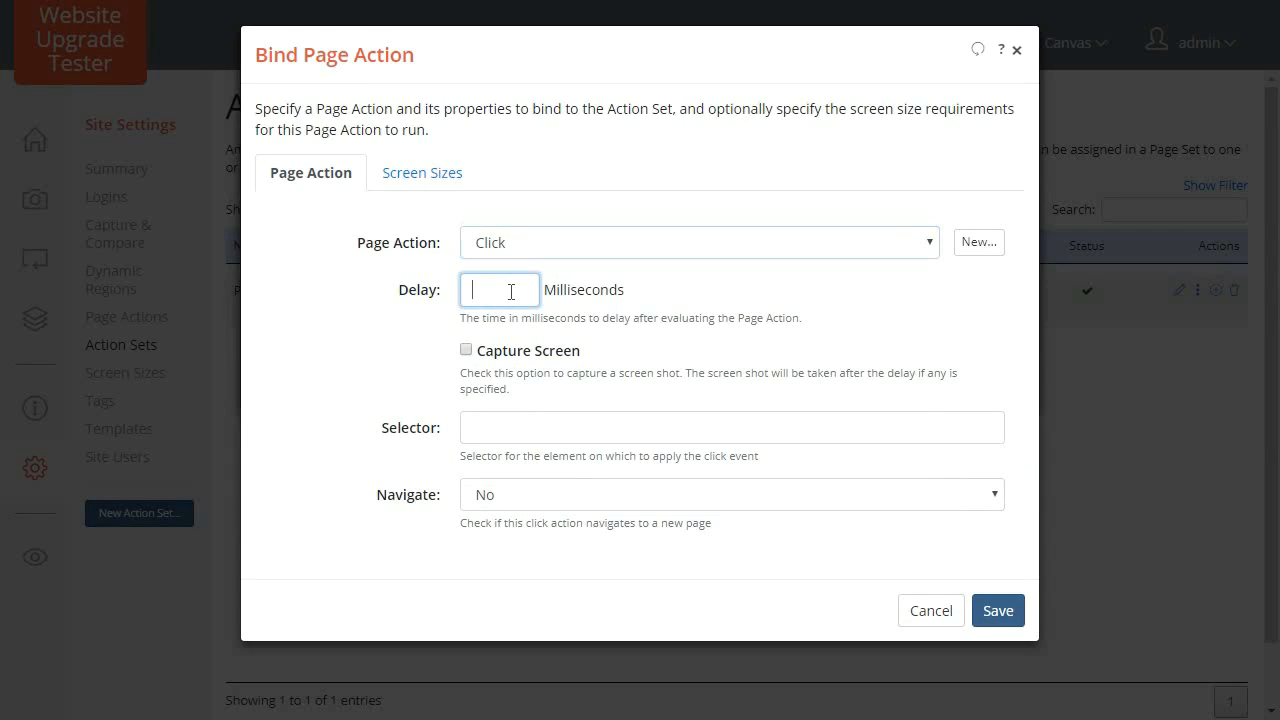
text(500)
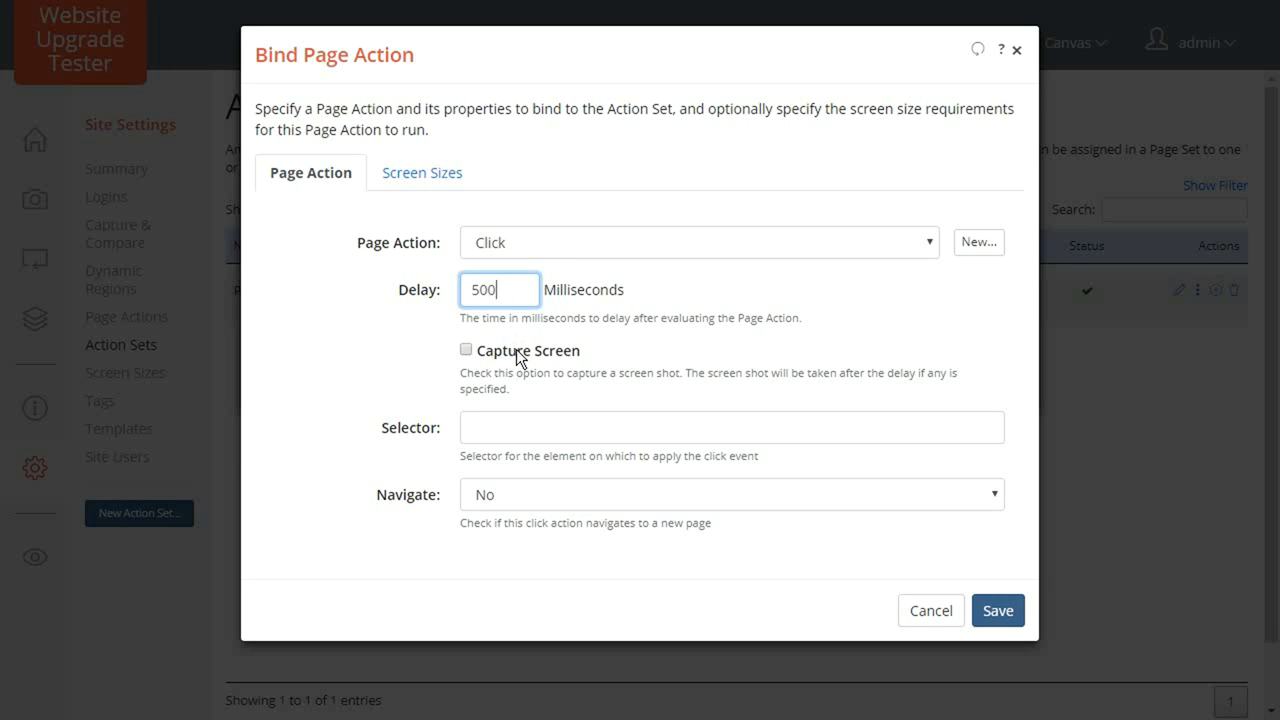
click(518, 360)
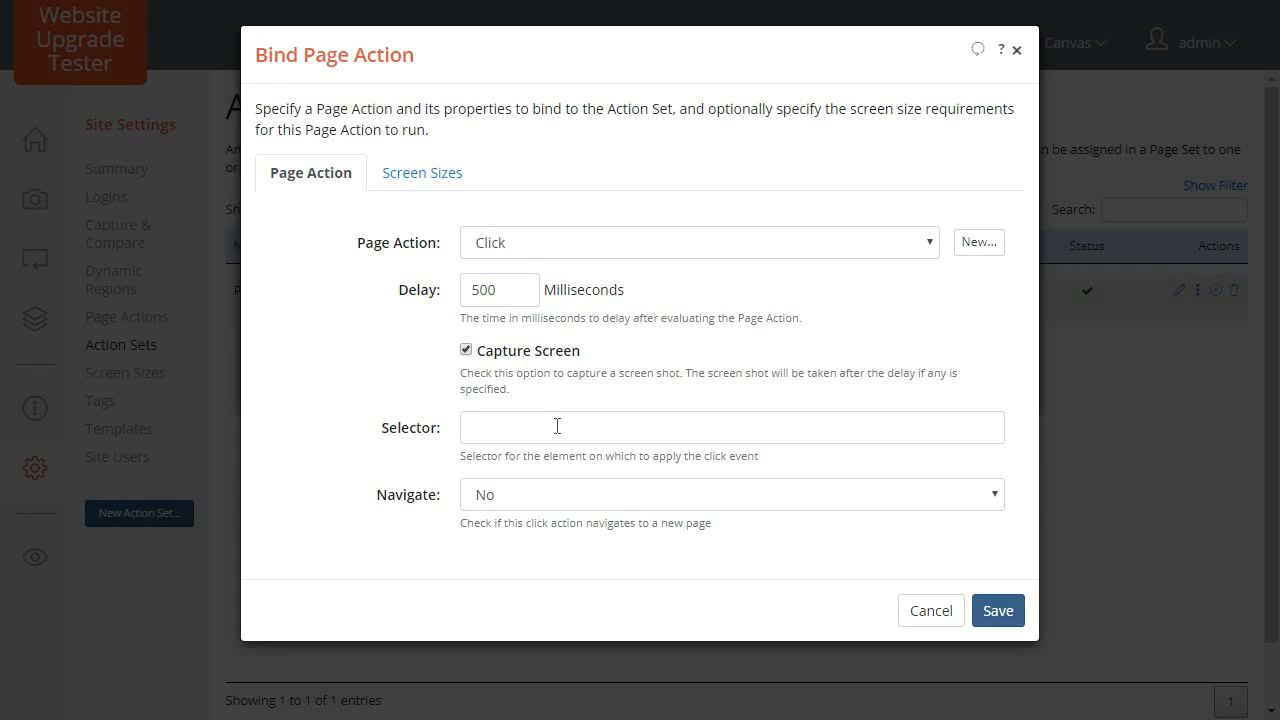
click(584, 428)
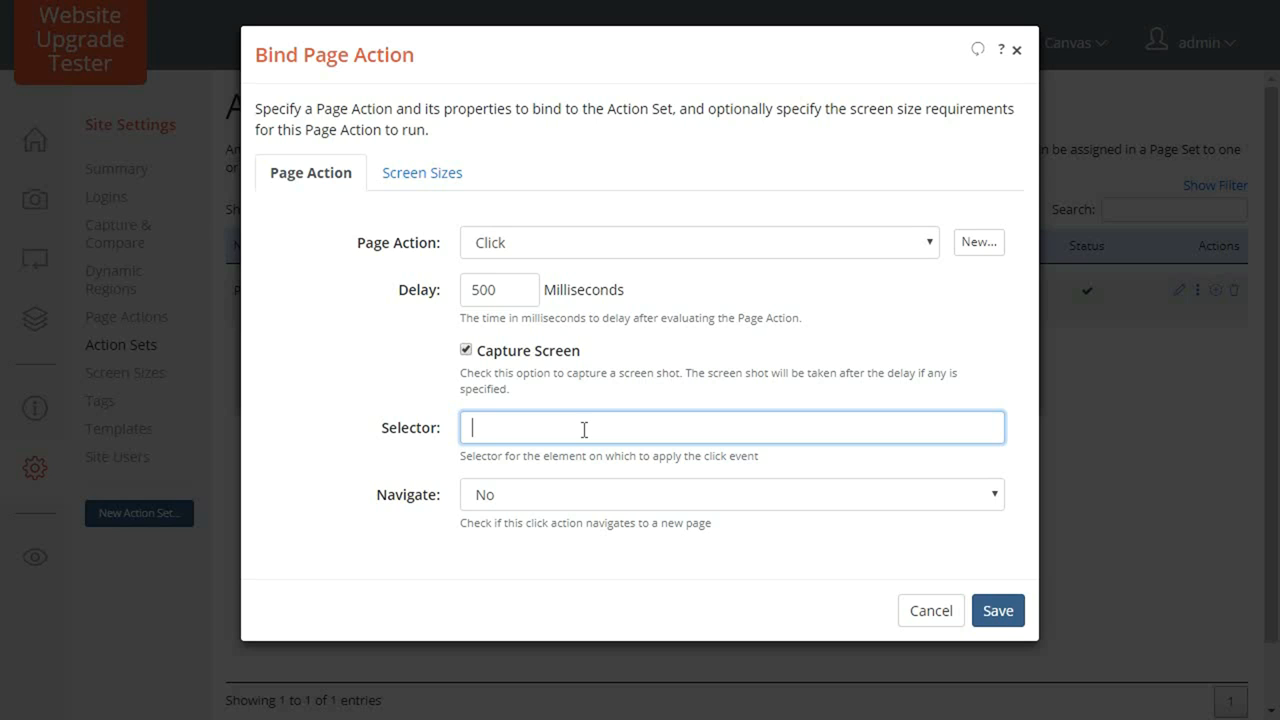
text(#ptab1)
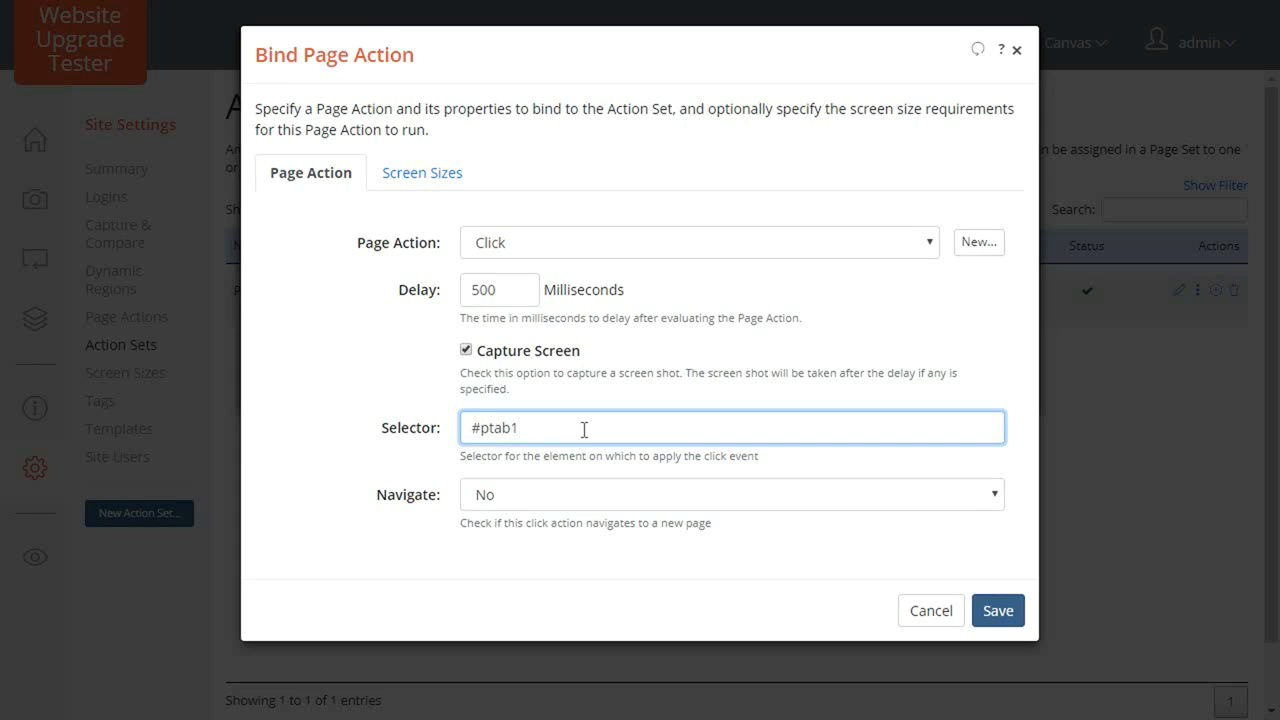
key(BackSpace)
key(BackSpace)
key(BackSpace)
key(BackSpace)
key(BackSpace)
key(BackSpace)
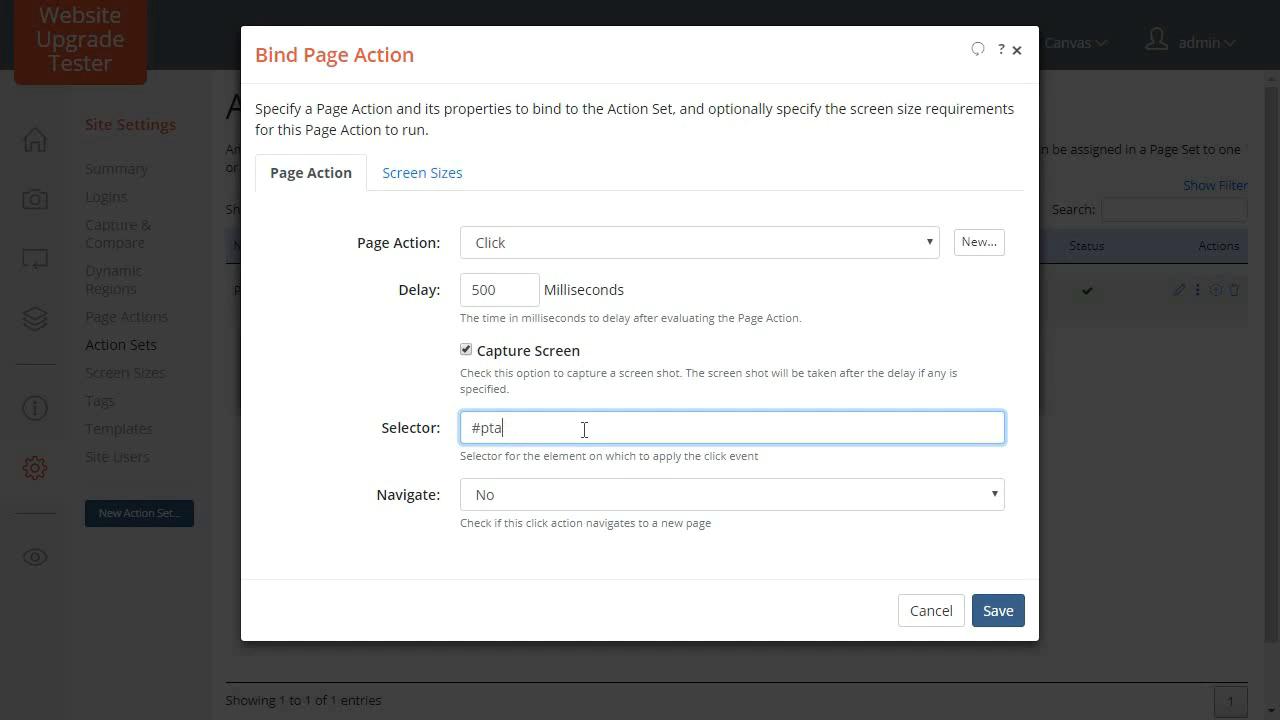
Set the Click action's selector to .progressbar-link, and save both the page action and the Progress Bar action set
text(.progressbar-link)
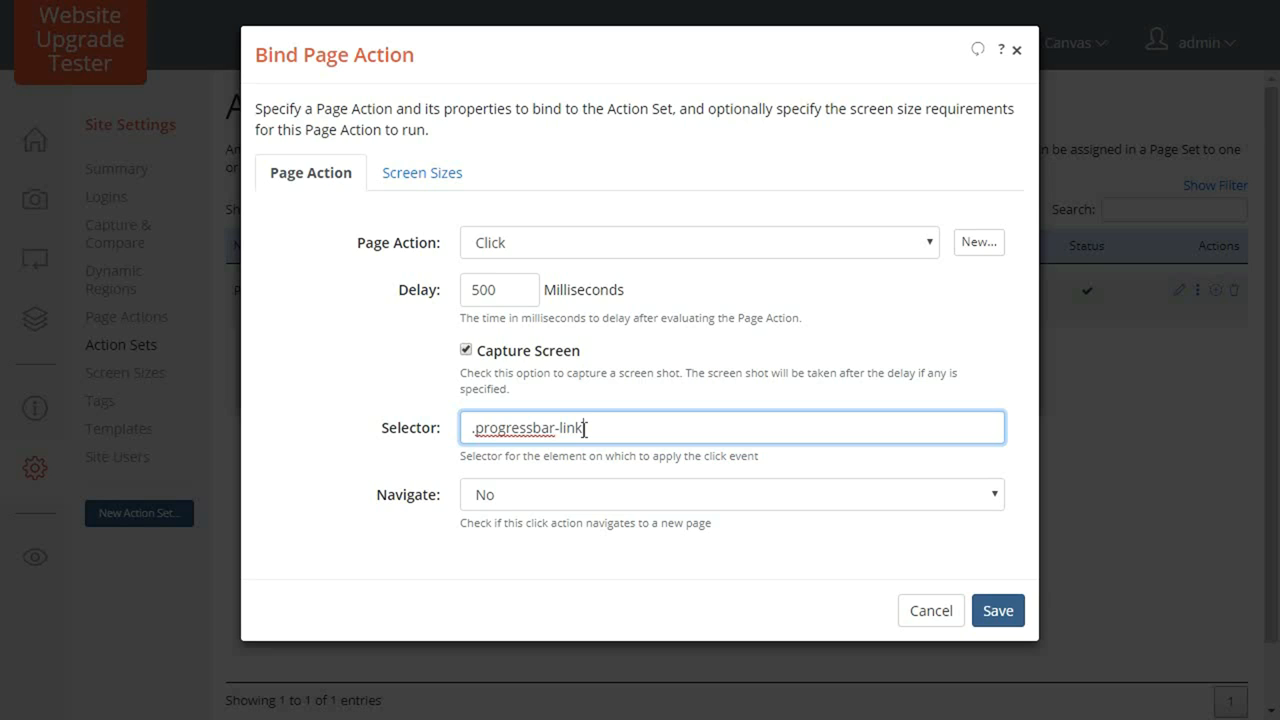
click(998, 612)
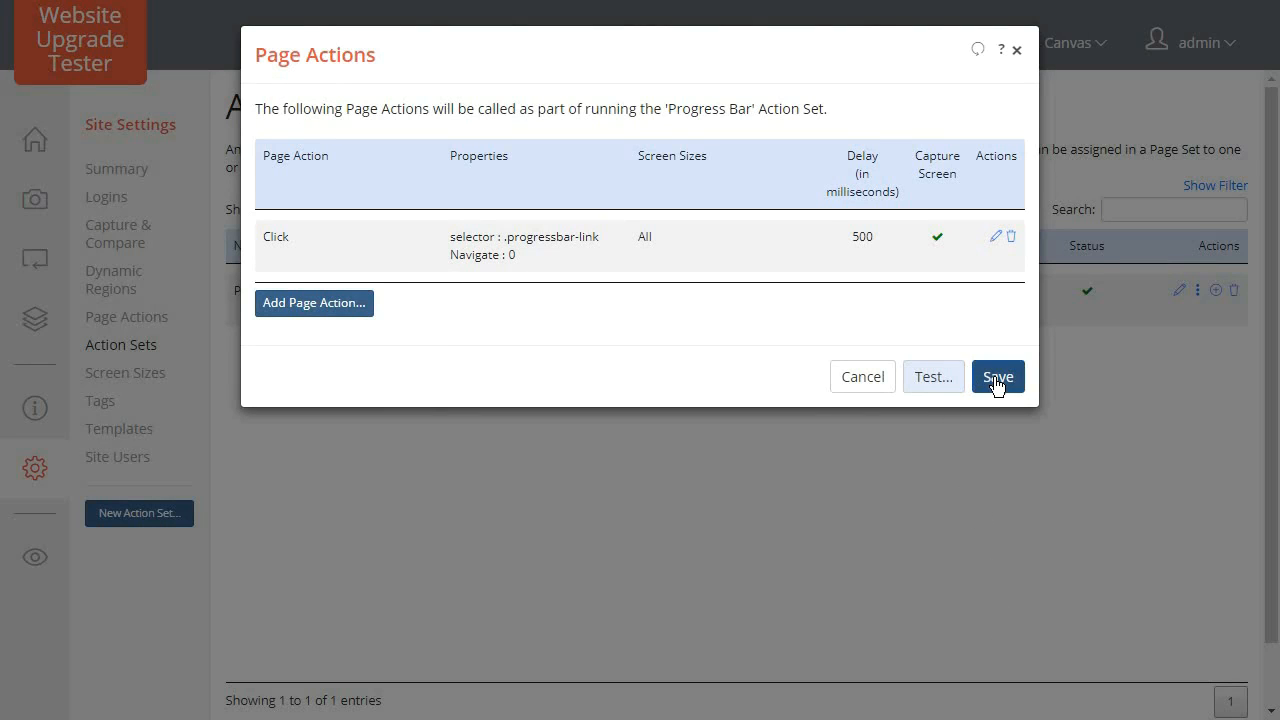
click(997, 378)
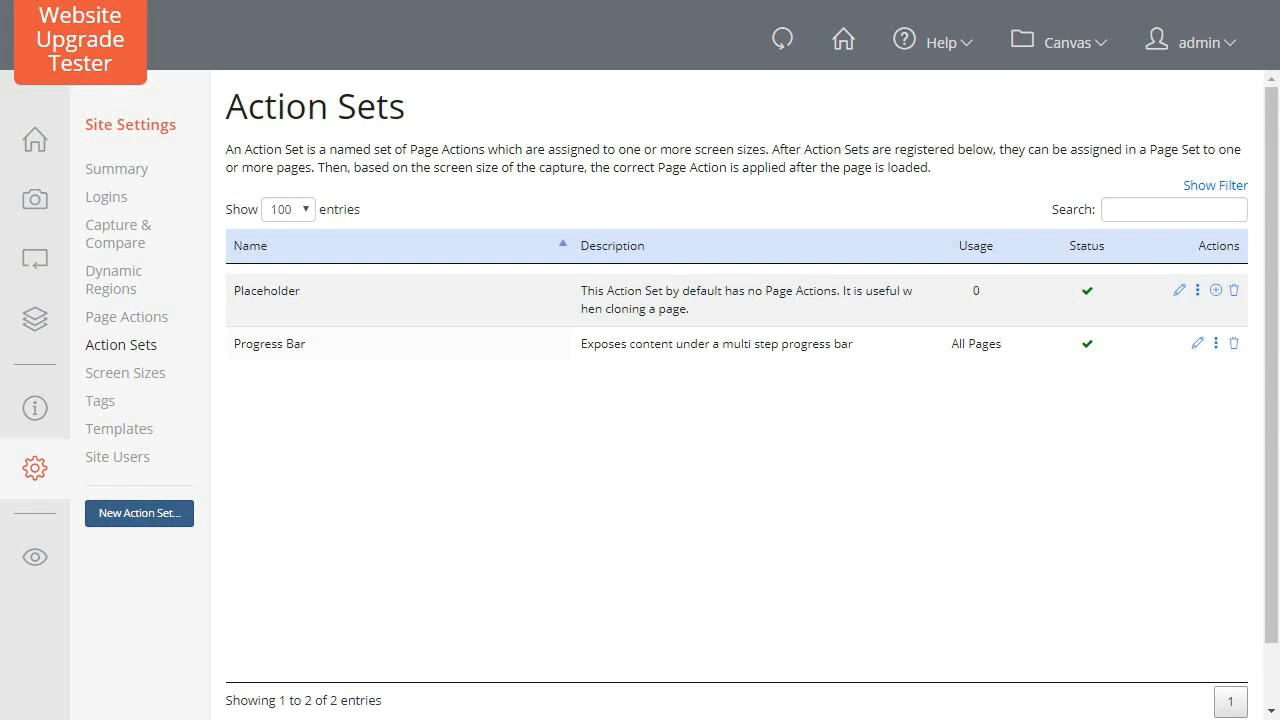
Open the comparison results of Combined Run #1 and filter the pages by progress-bar
click(32, 267)
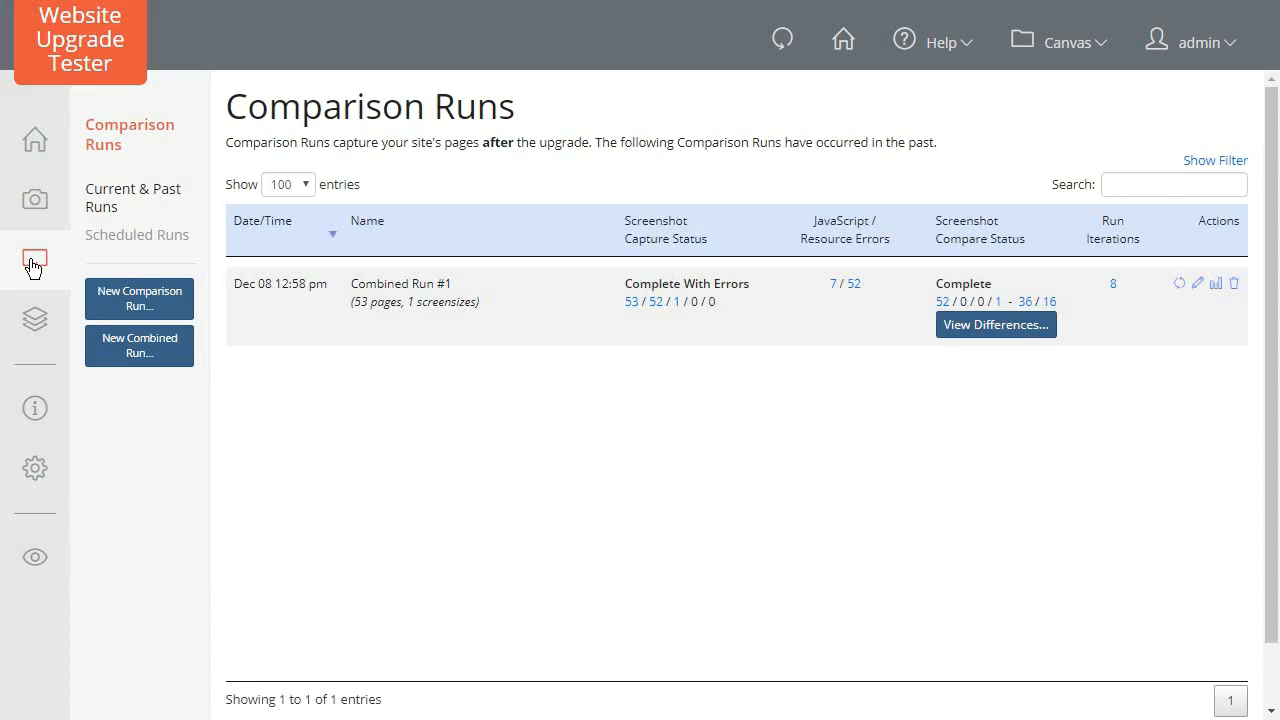
click(633, 304)
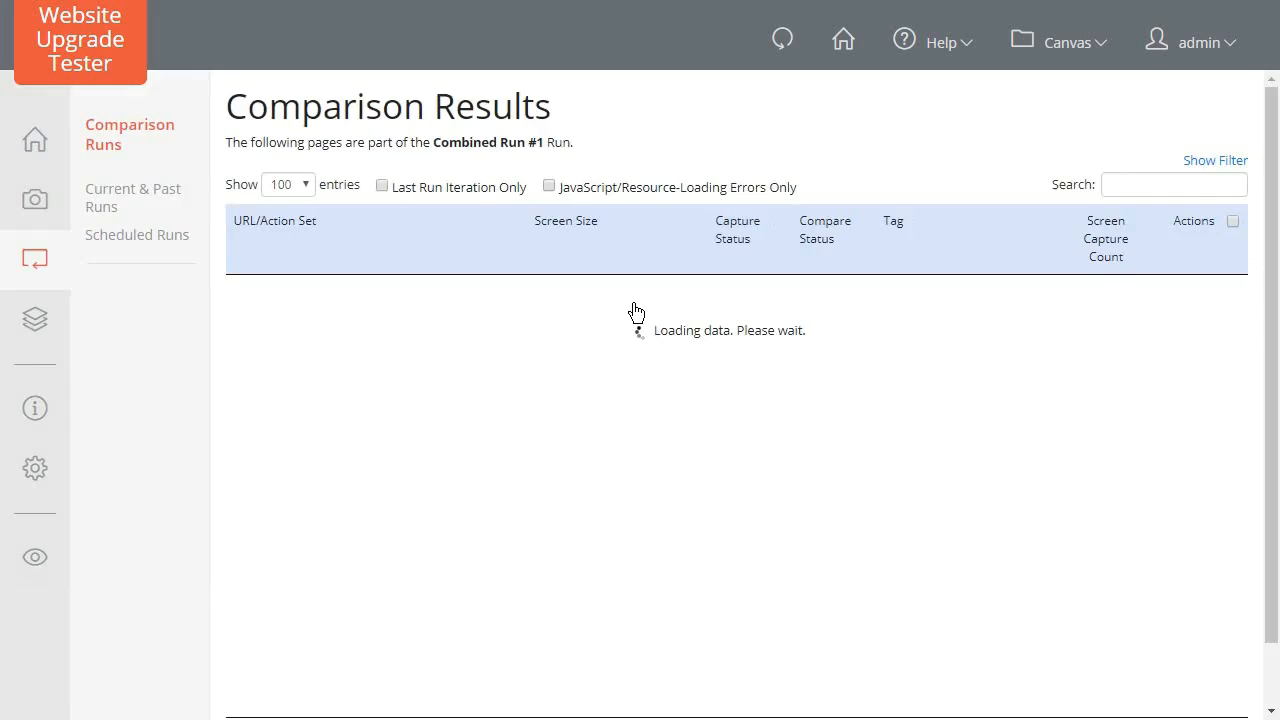
click(1121, 186)
text(progres)
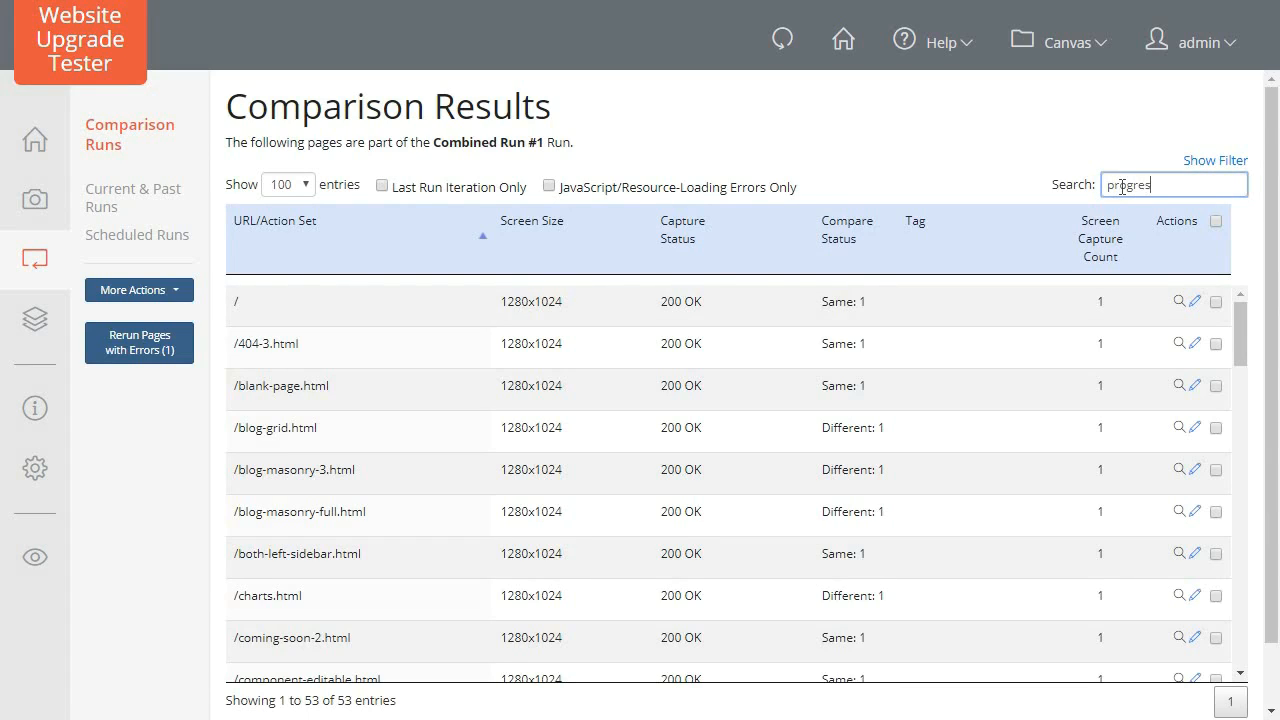
text(s-bar)
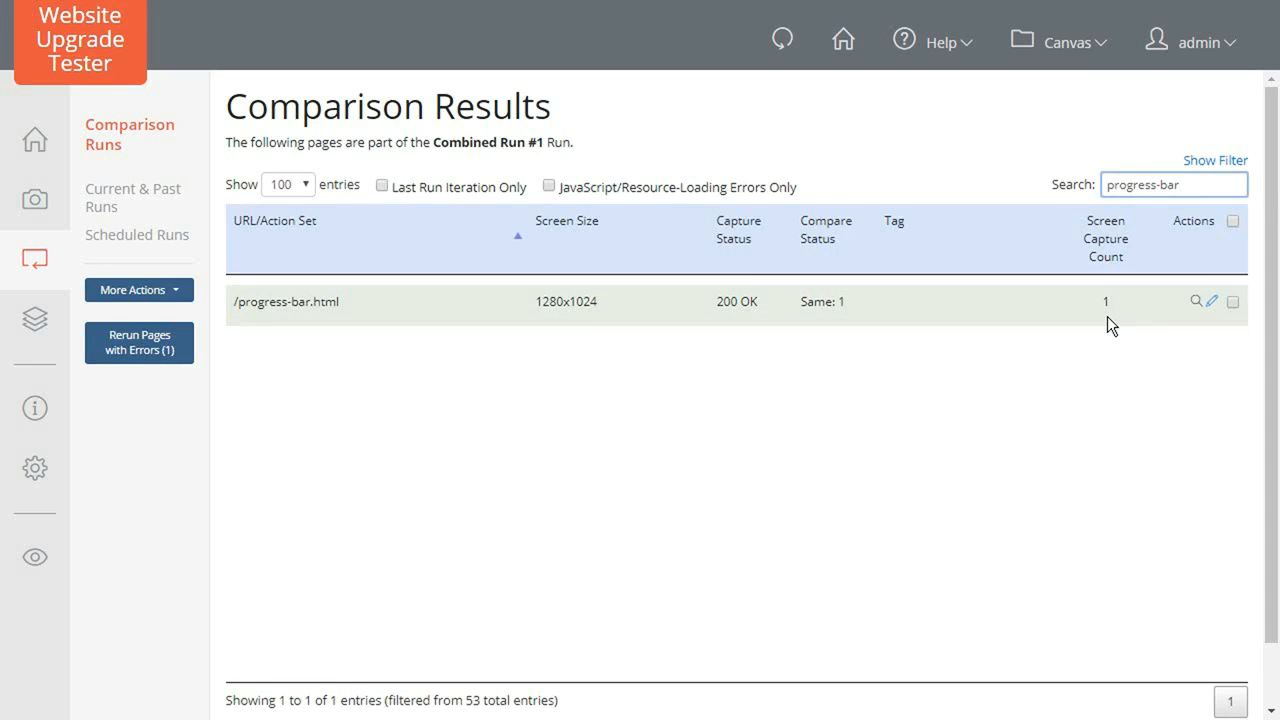
Rerun the baseline captures, comparison captures and image comparisons for /progress-bar.html, limiting the results to the last run iteration
click(1234, 303)
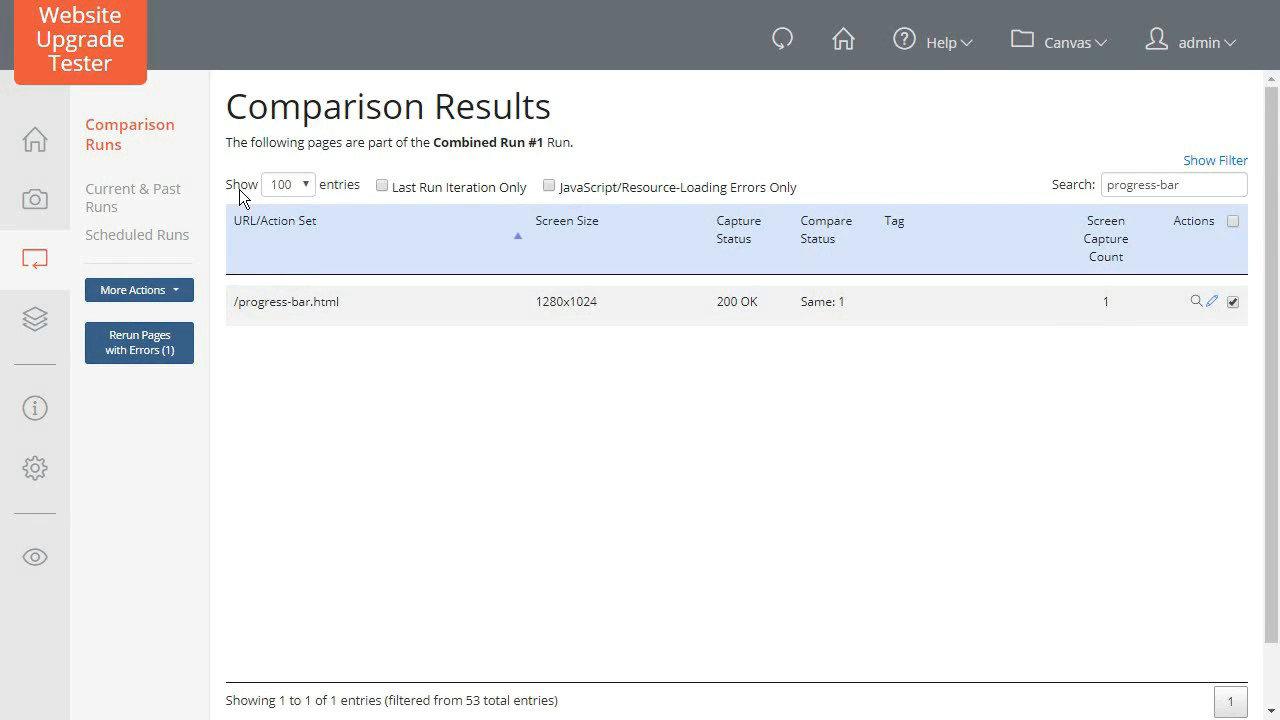
click(150, 295)
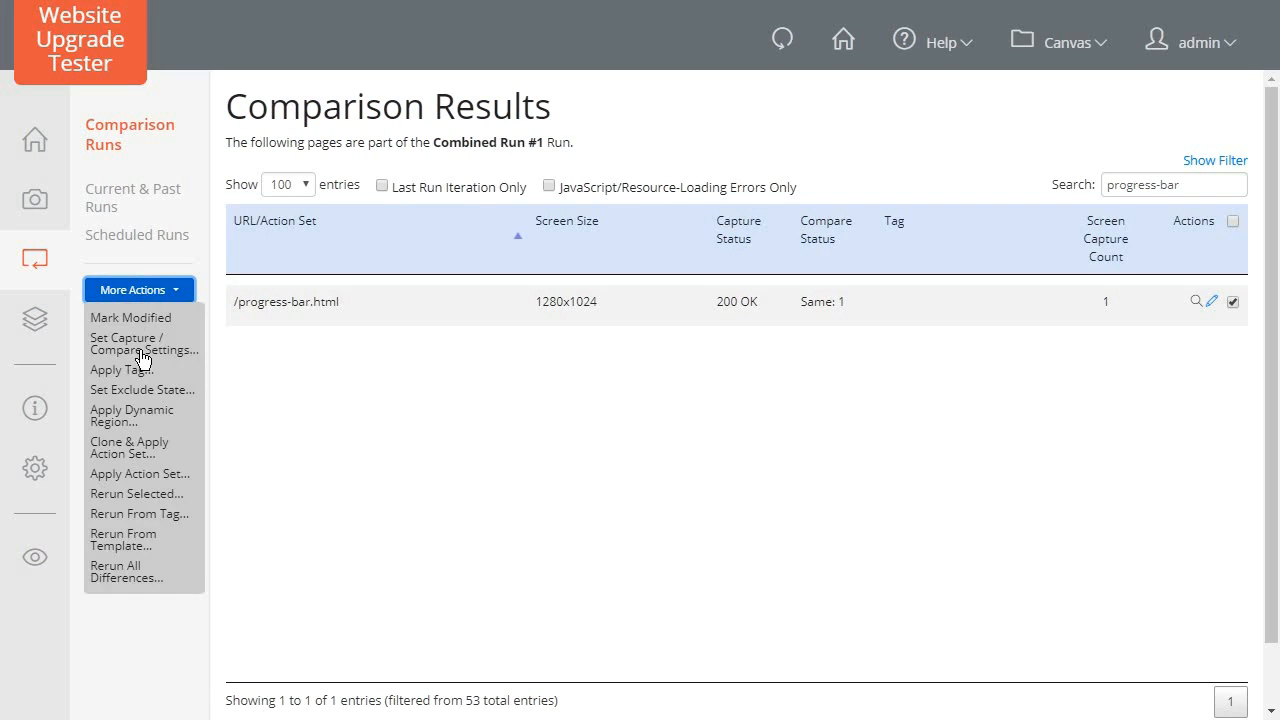
click(136, 494)
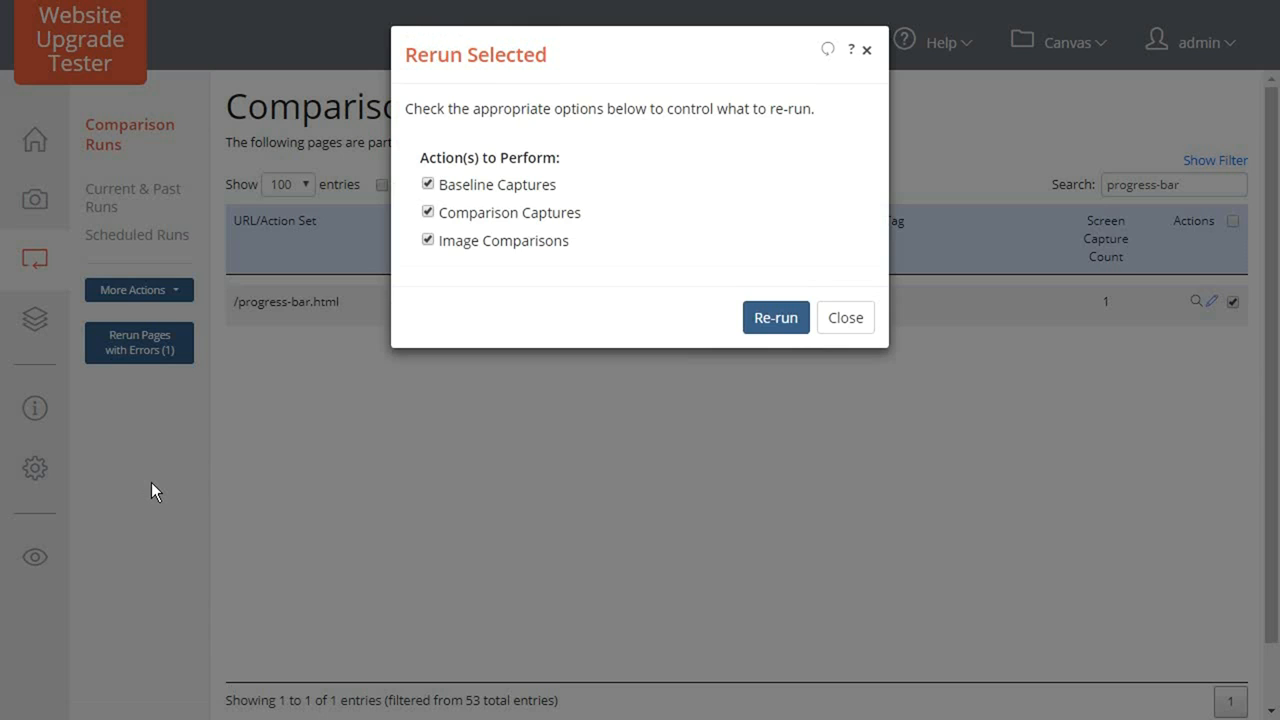
click(769, 321)
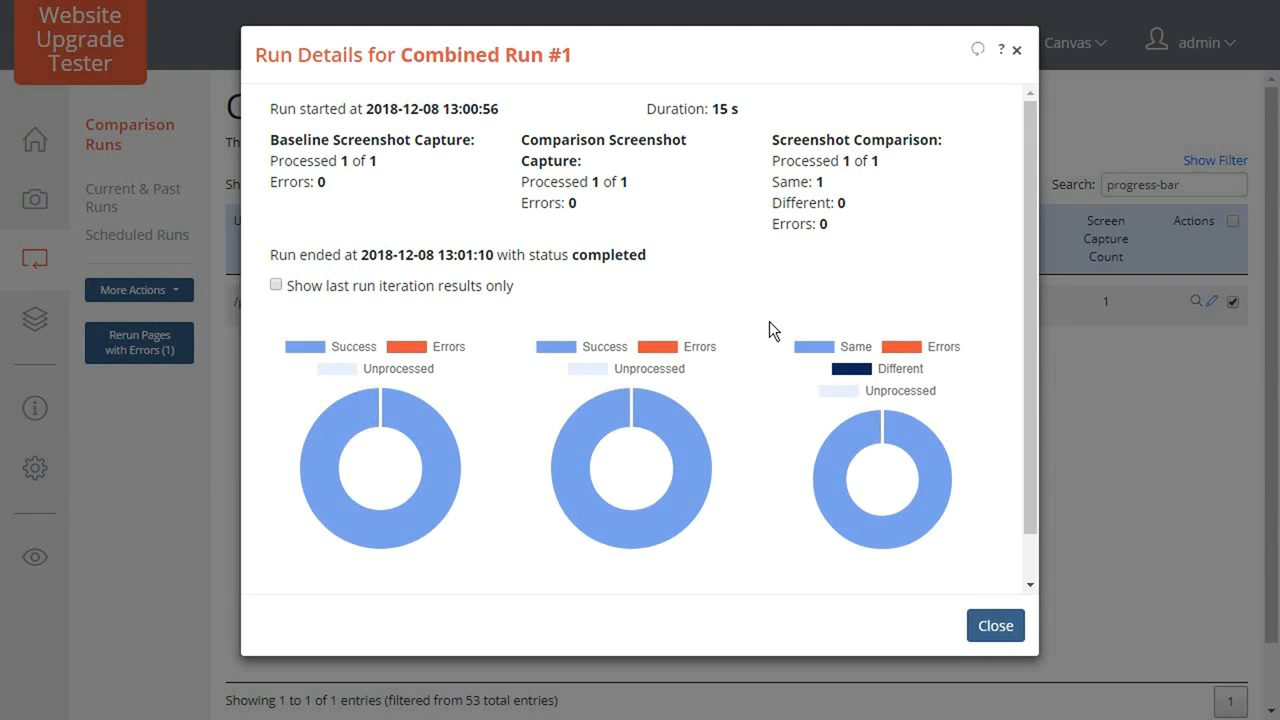
click(276, 286)
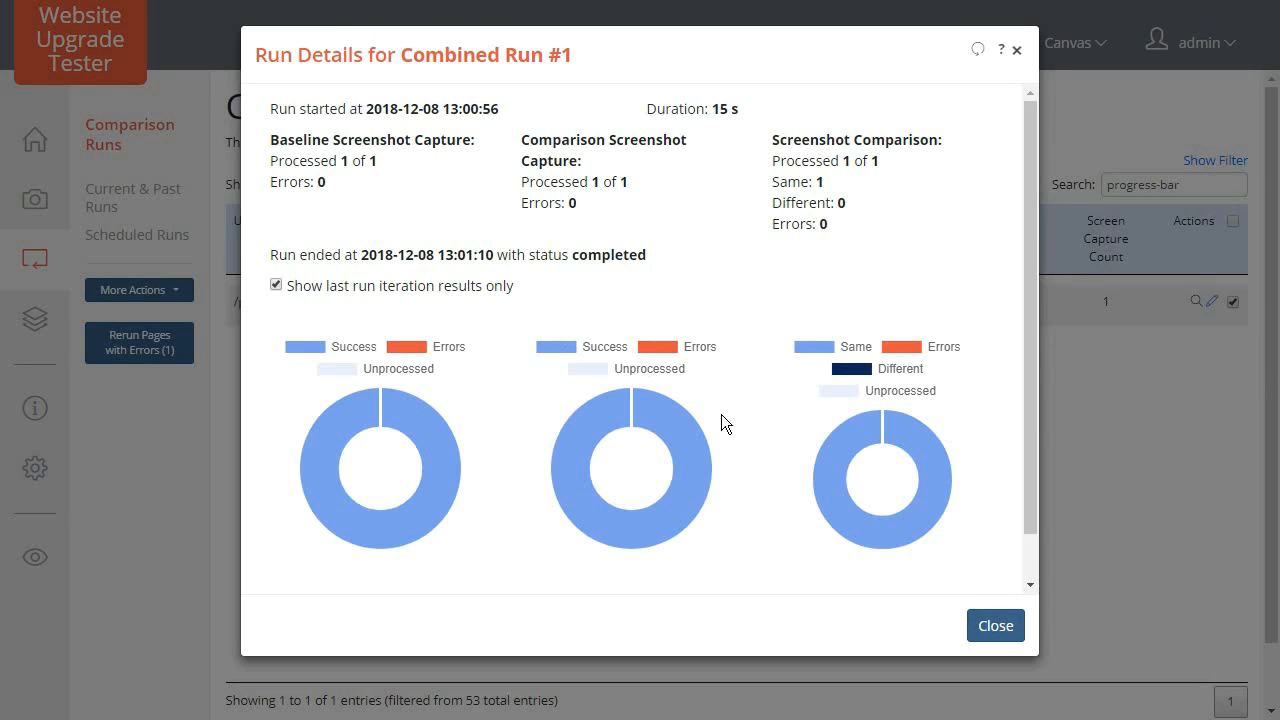
click(1000, 628)
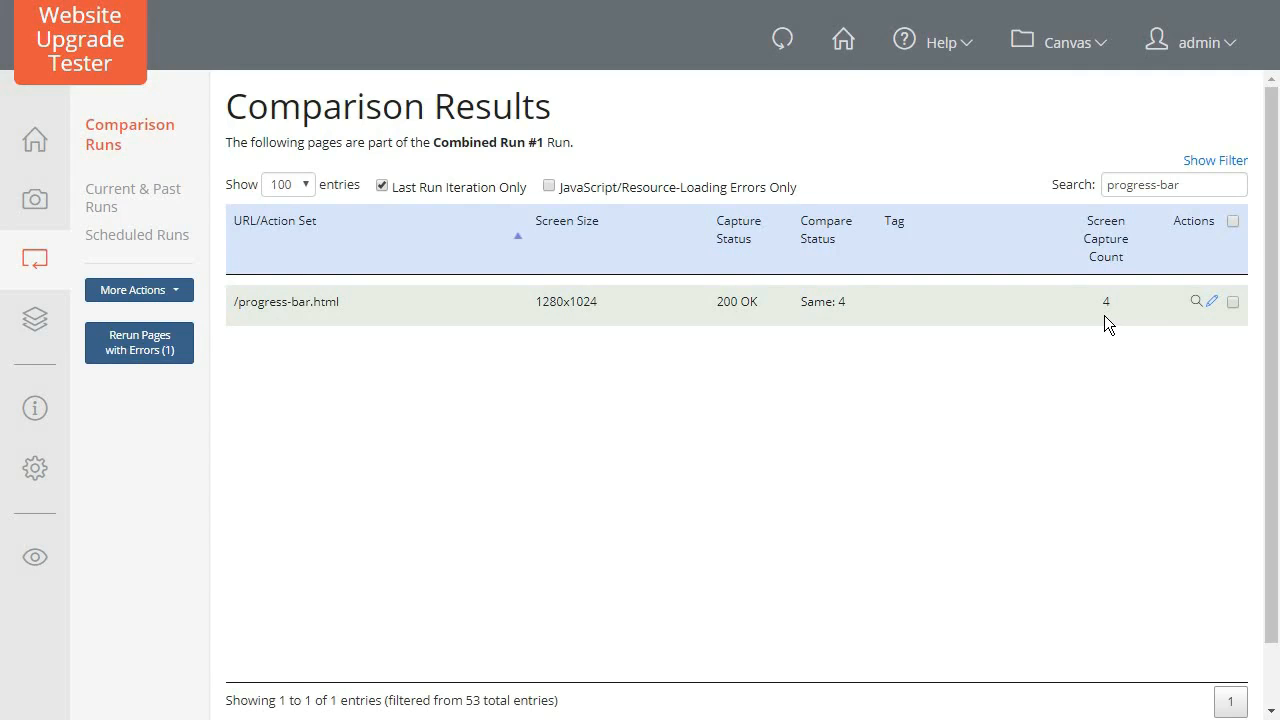
Examine the side-by-side before and after images of /progress-bar.html for each screen capture from Progress Bar to Progress Bar-4
click(1197, 300)
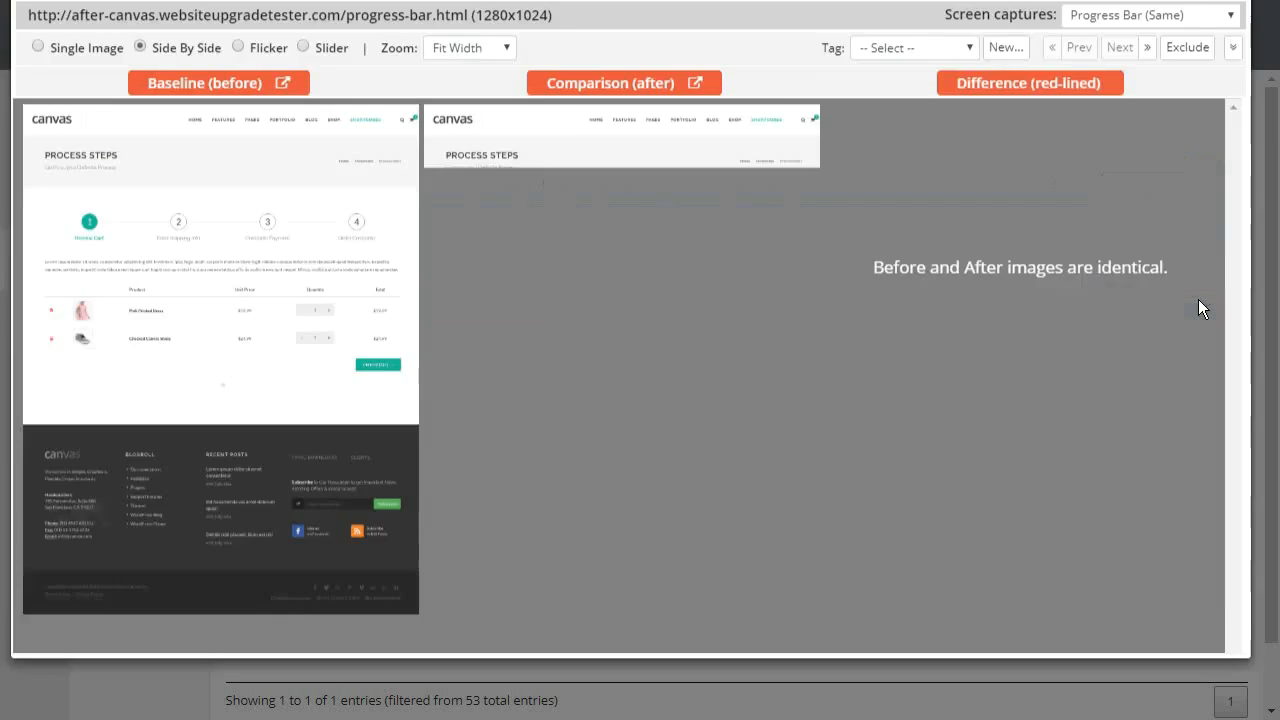
click(1233, 62)
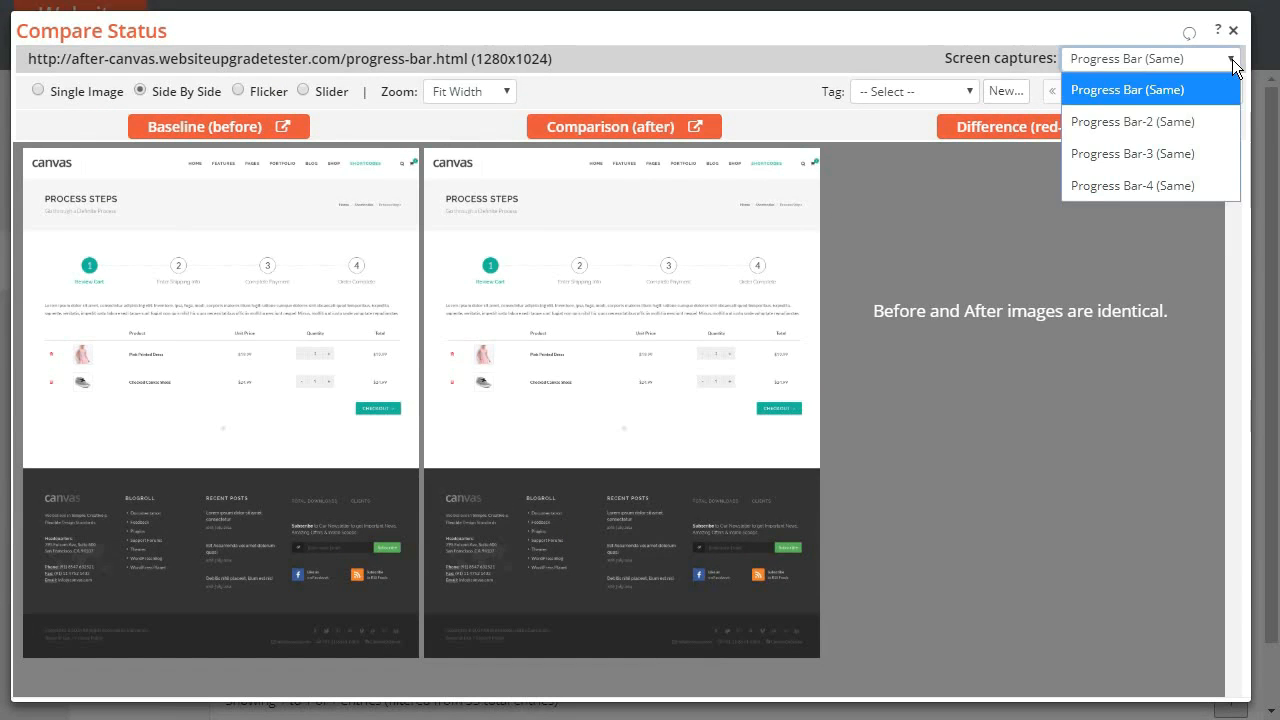
click(1233, 62)
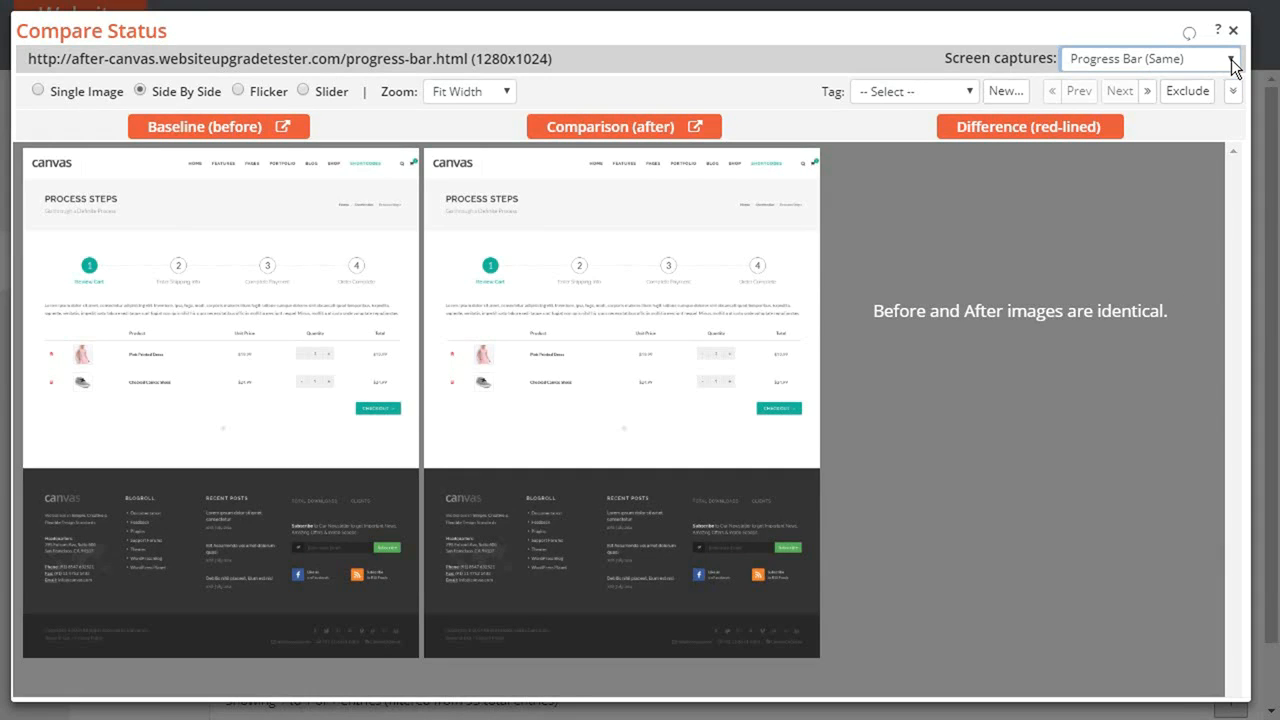
click(1146, 92)
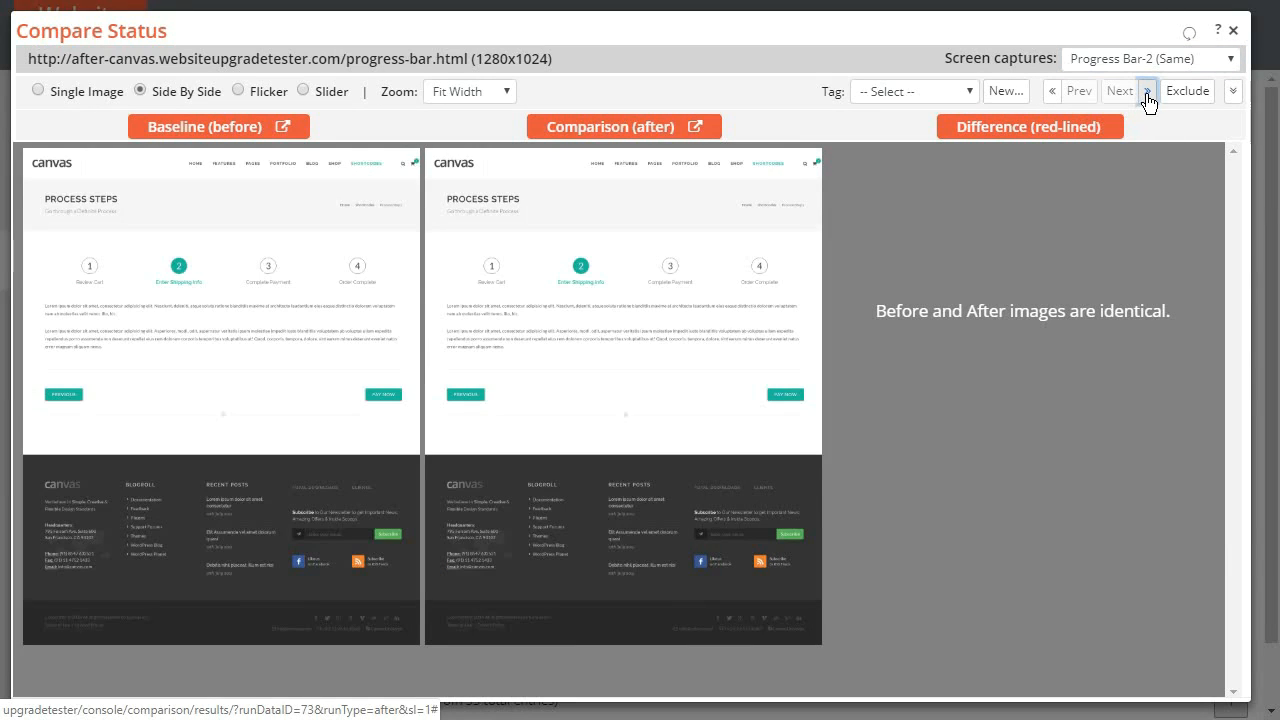
click(1147, 93)
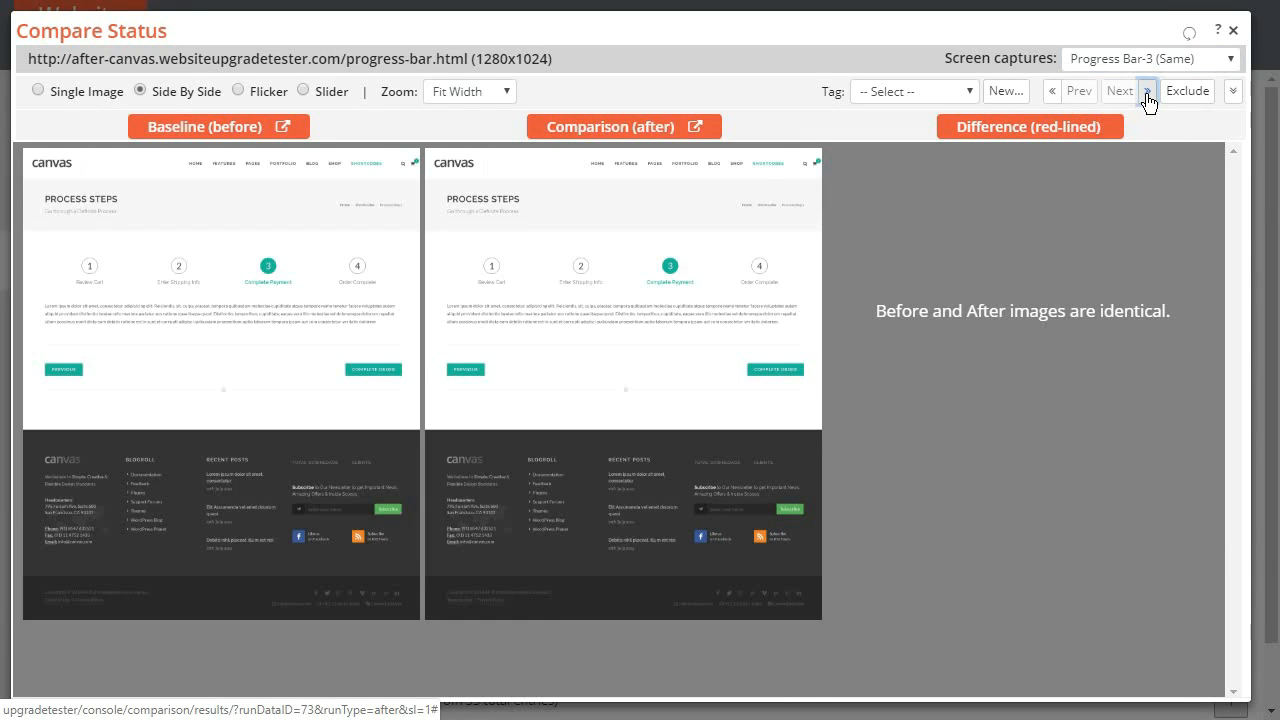
click(1147, 92)
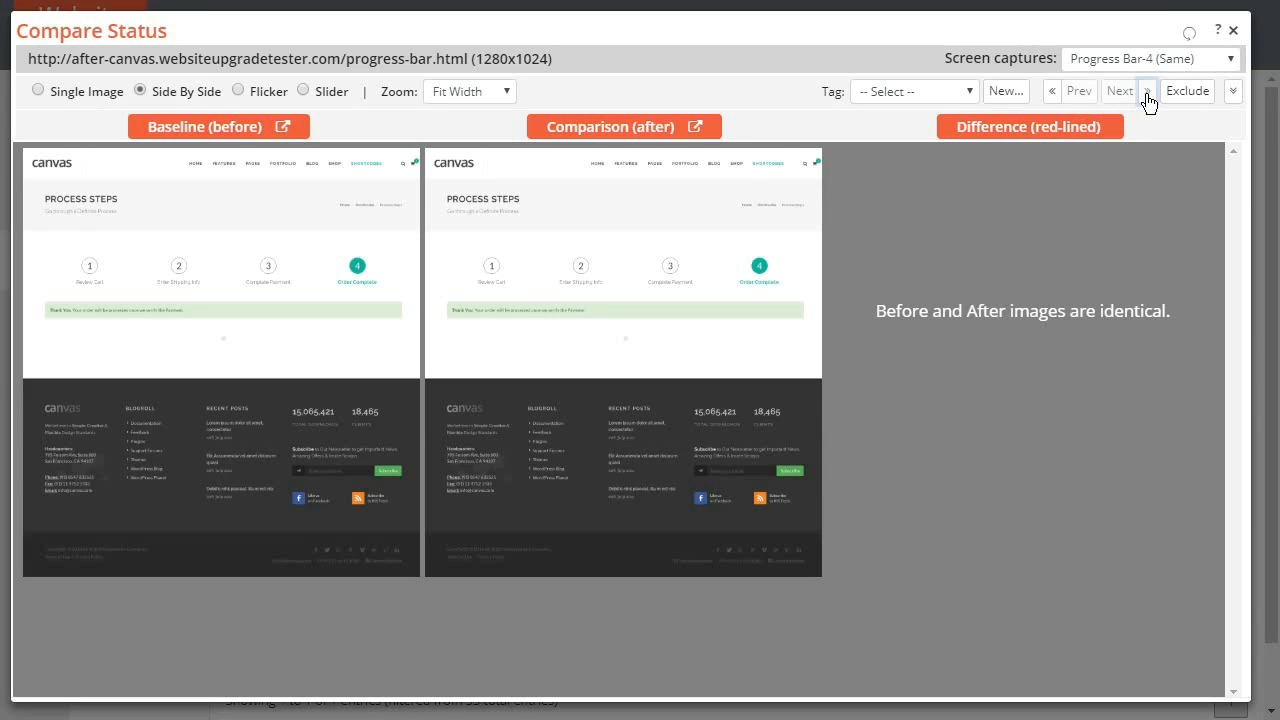
click(1232, 33)
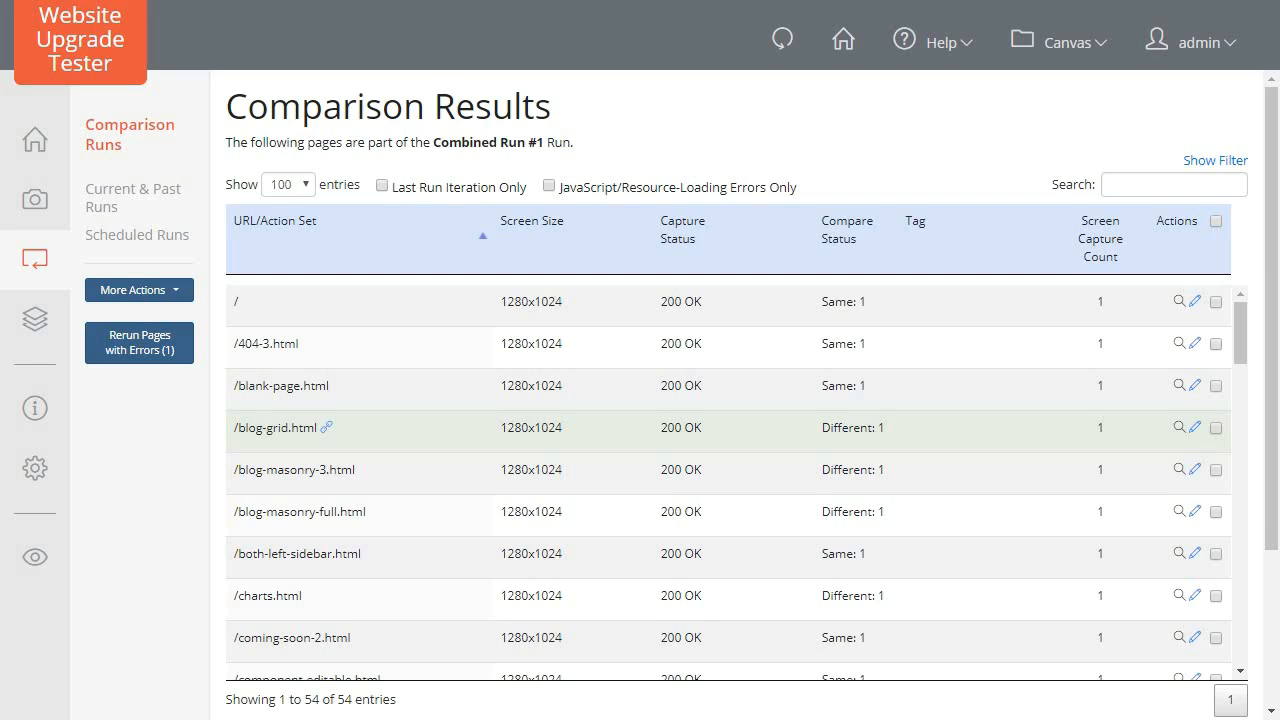
Open the live /event-single.html page and examine its Features menu, the Sliders submenu and the Pages menu
scroll(414, 437, down, 5)
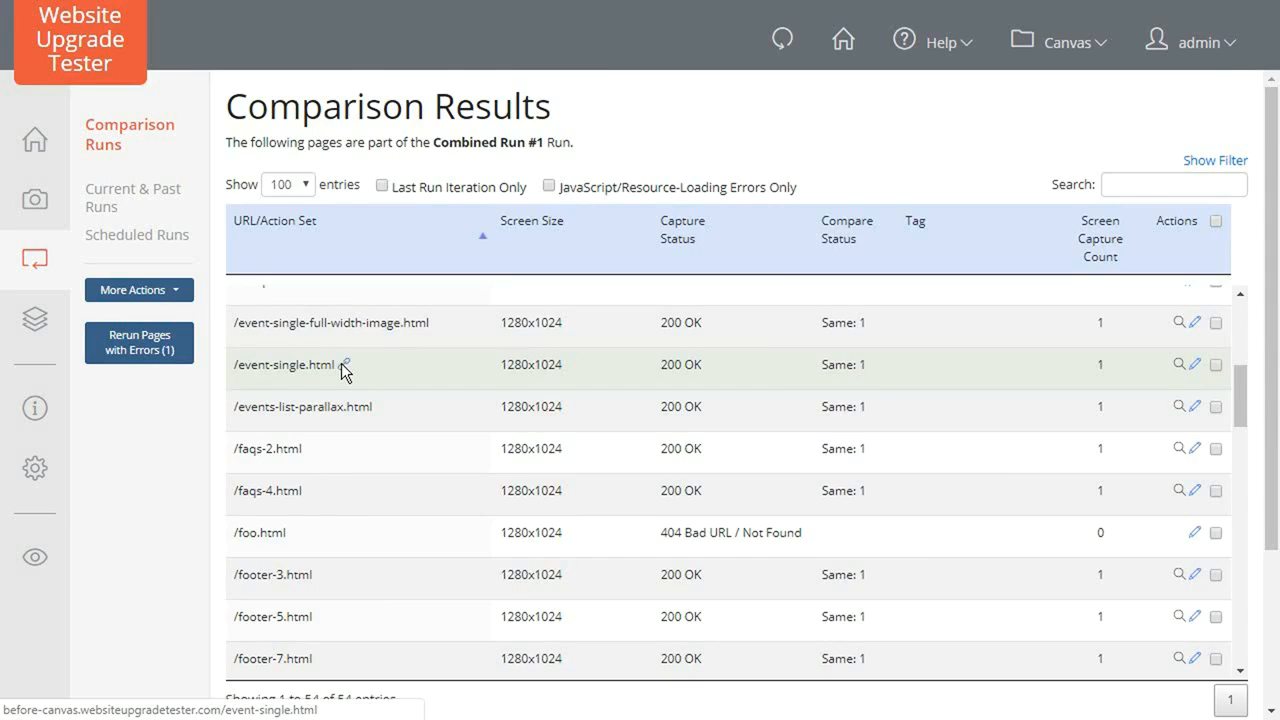
click(344, 366)
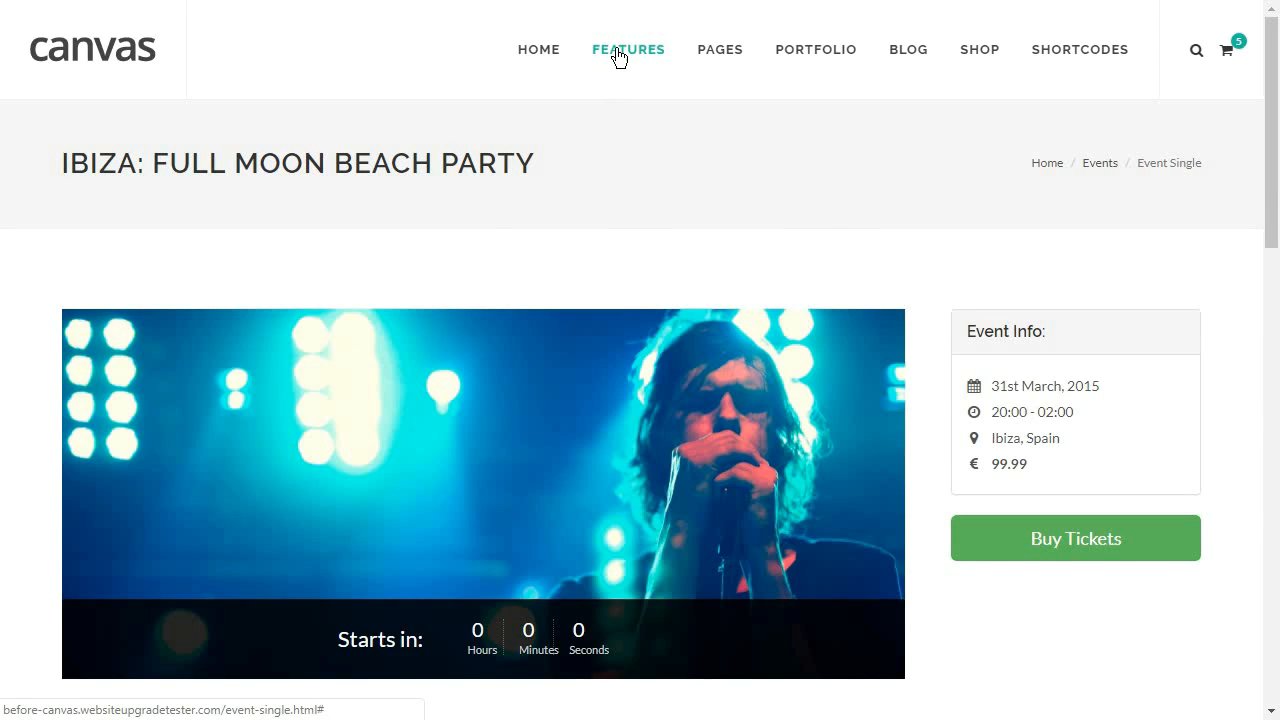
mouse_move(617, 57)
mouse_move(642, 125)
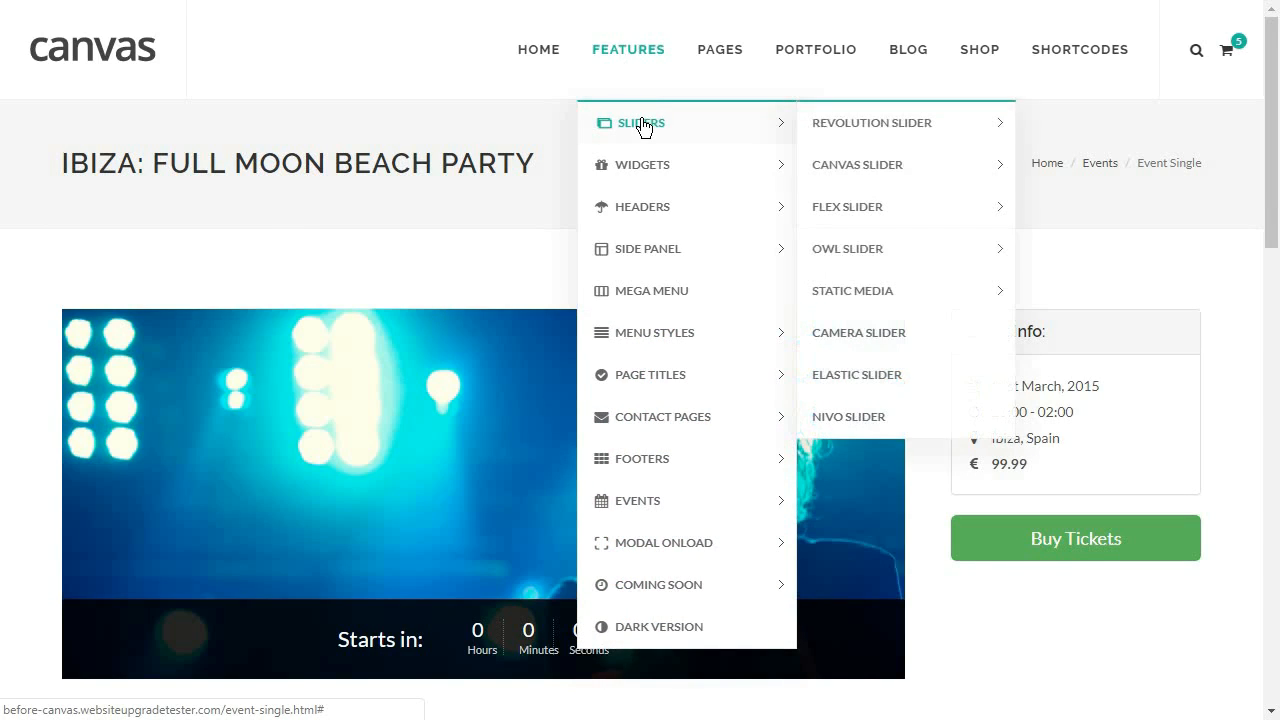
mouse_move(714, 57)
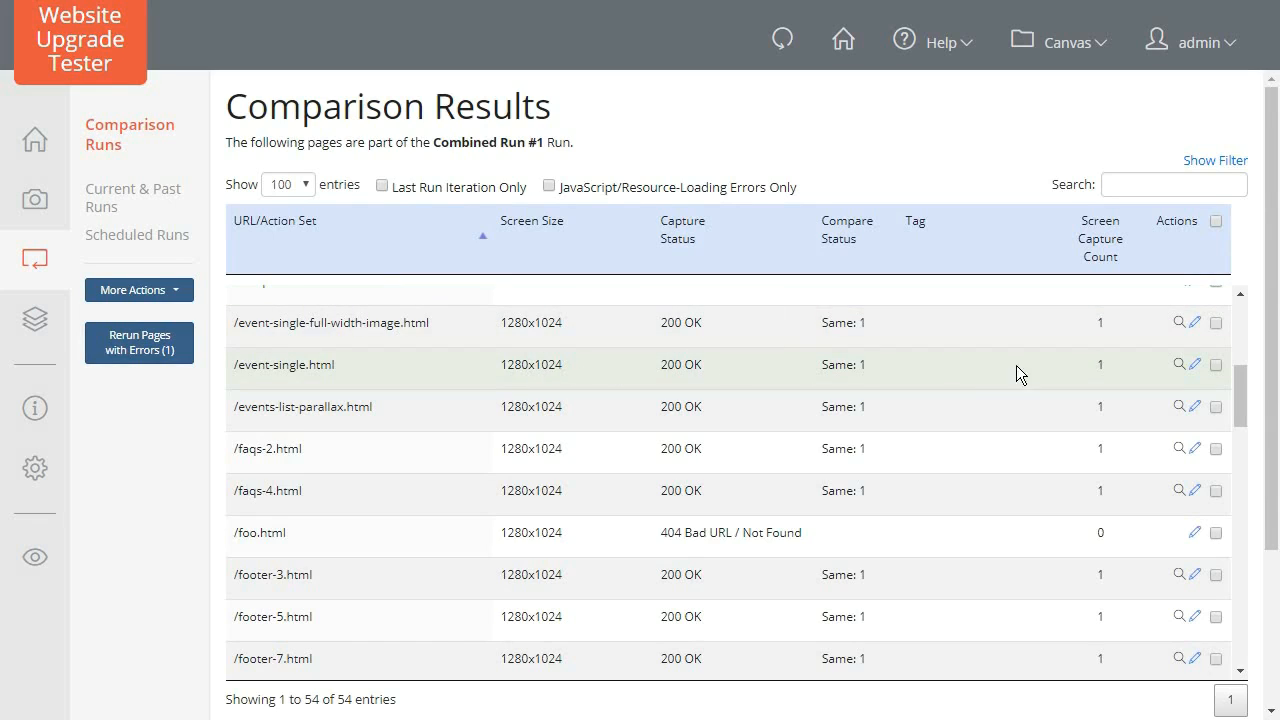
Clone the /event-single.html page and apply the Placeholder action set to the clone
click(1216, 365)
click(176, 294)
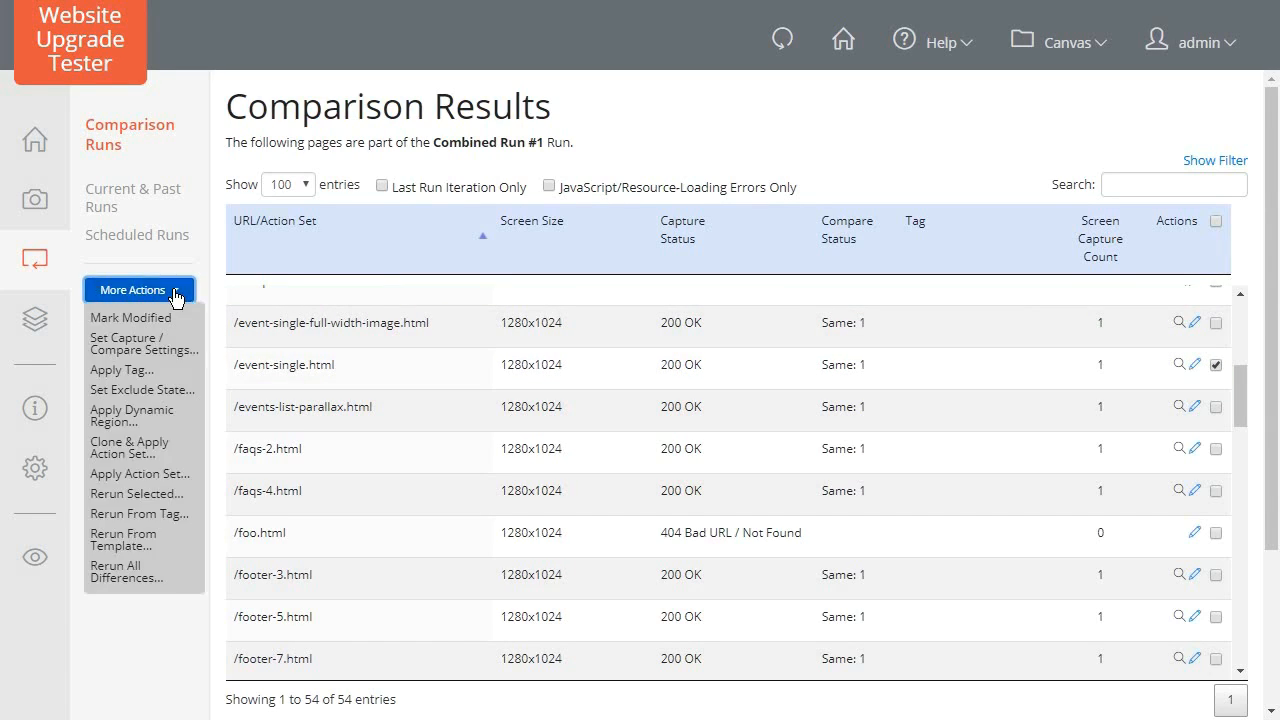
click(145, 452)
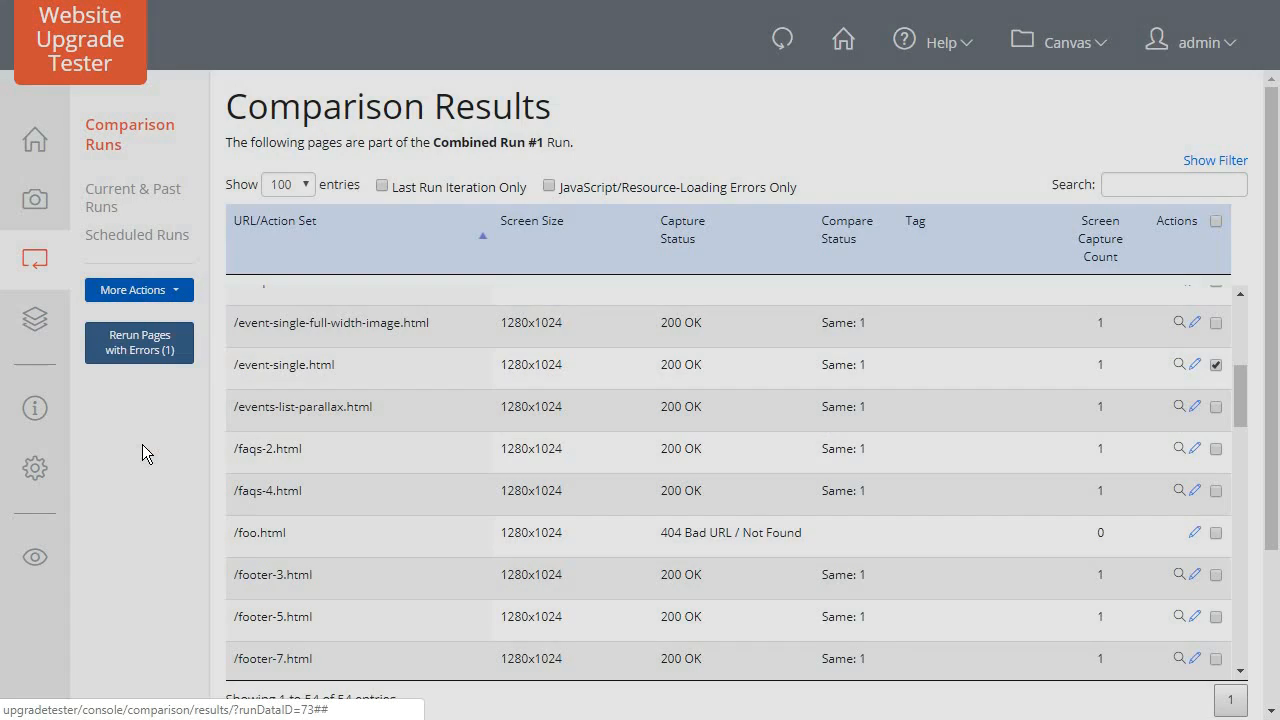
click(631, 167)
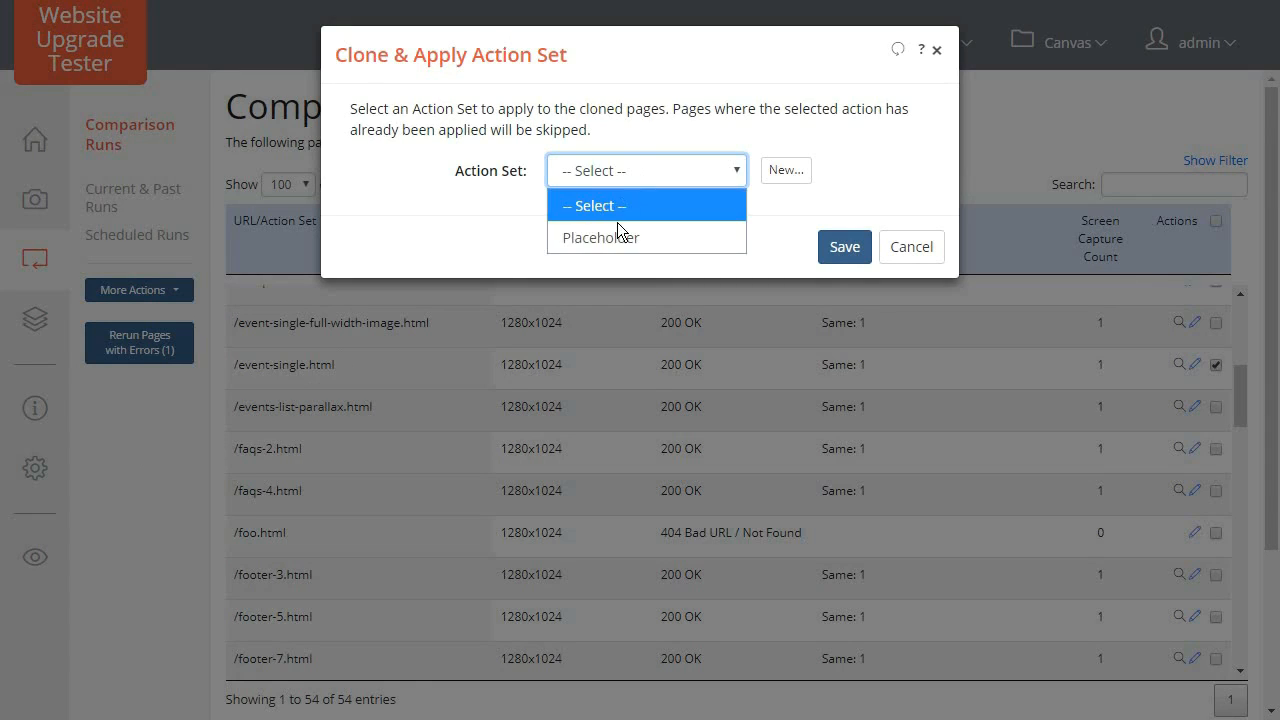
click(617, 234)
click(844, 247)
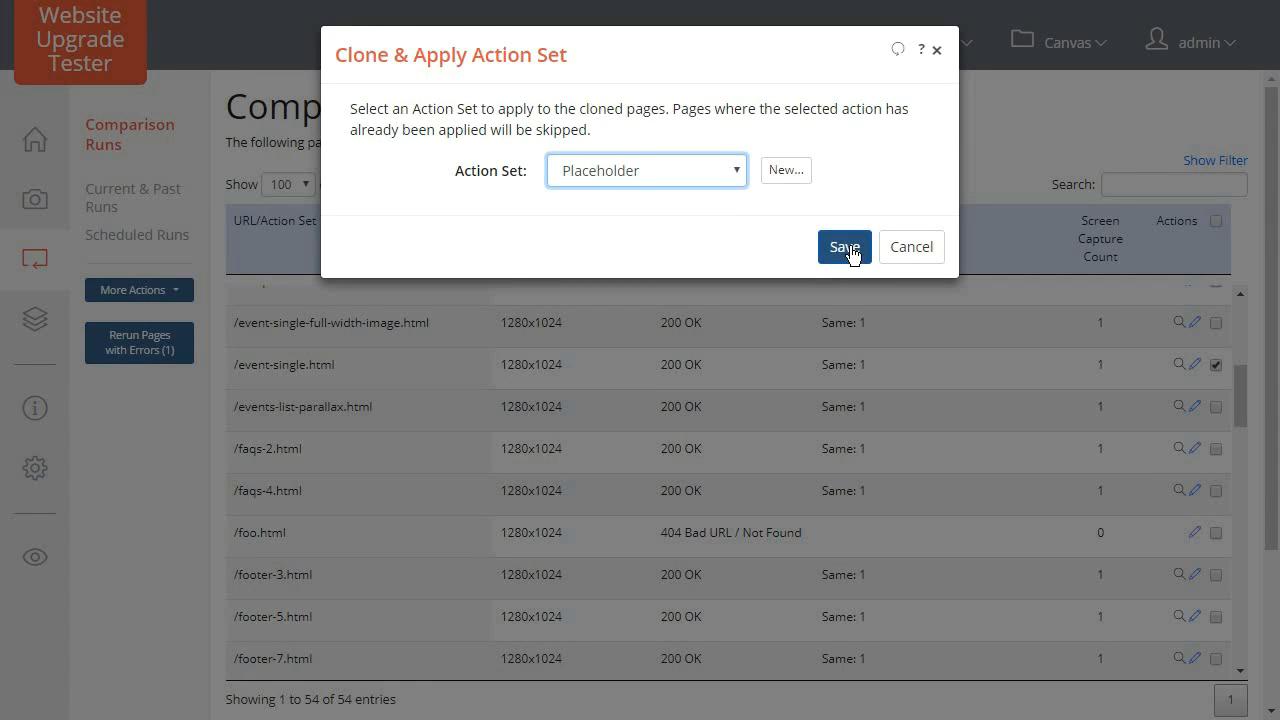
Edit the cloned /event-single.html page to use a Page Specific action set named Main Menu
scroll(625, 418, down, 3)
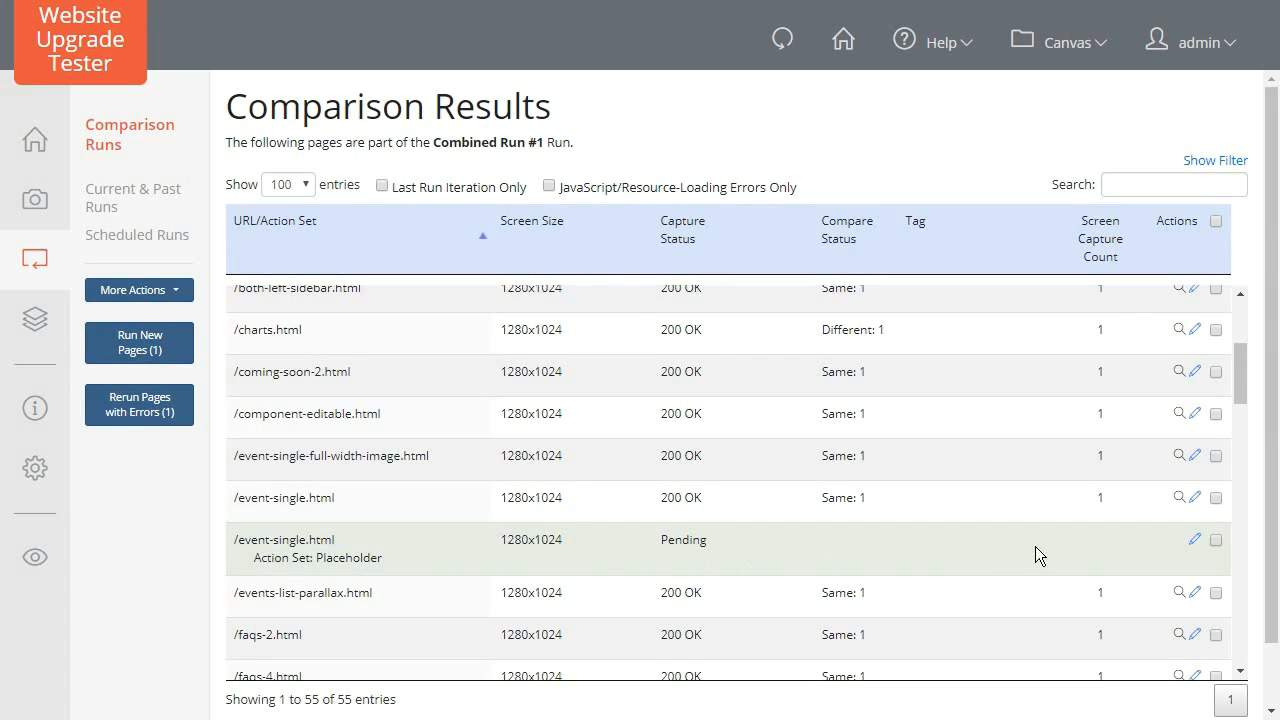
click(1194, 541)
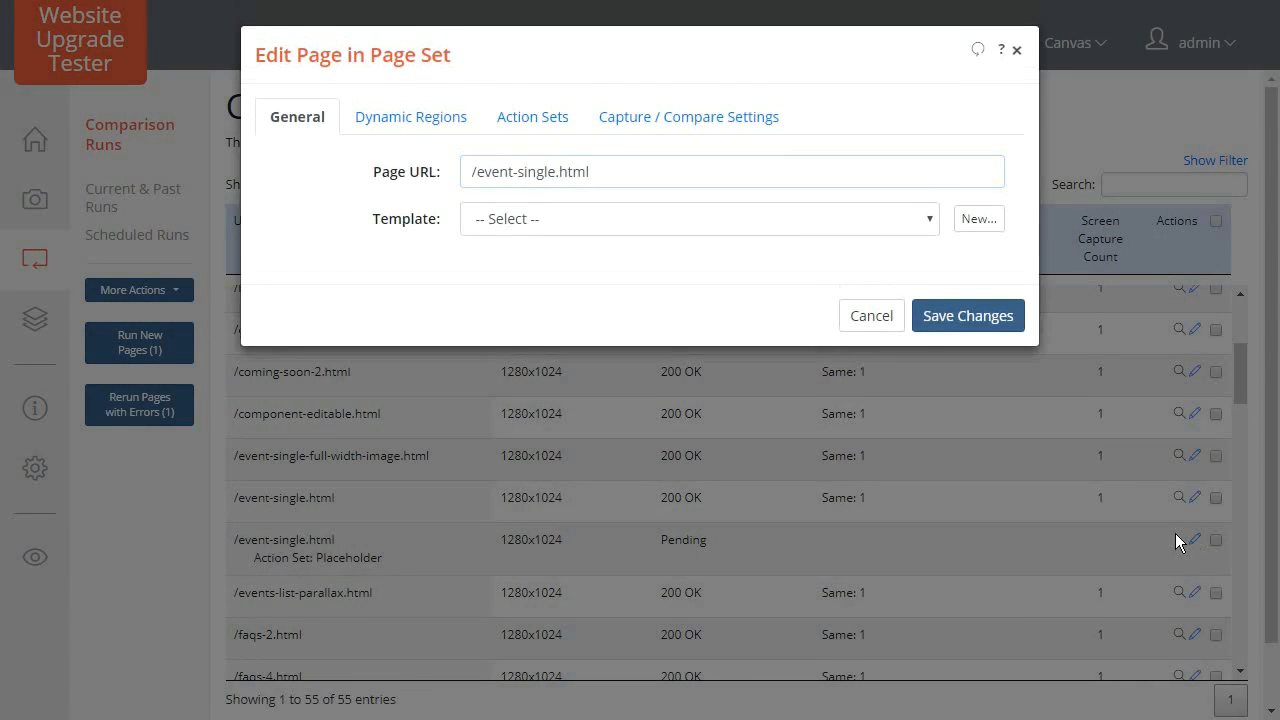
click(510, 118)
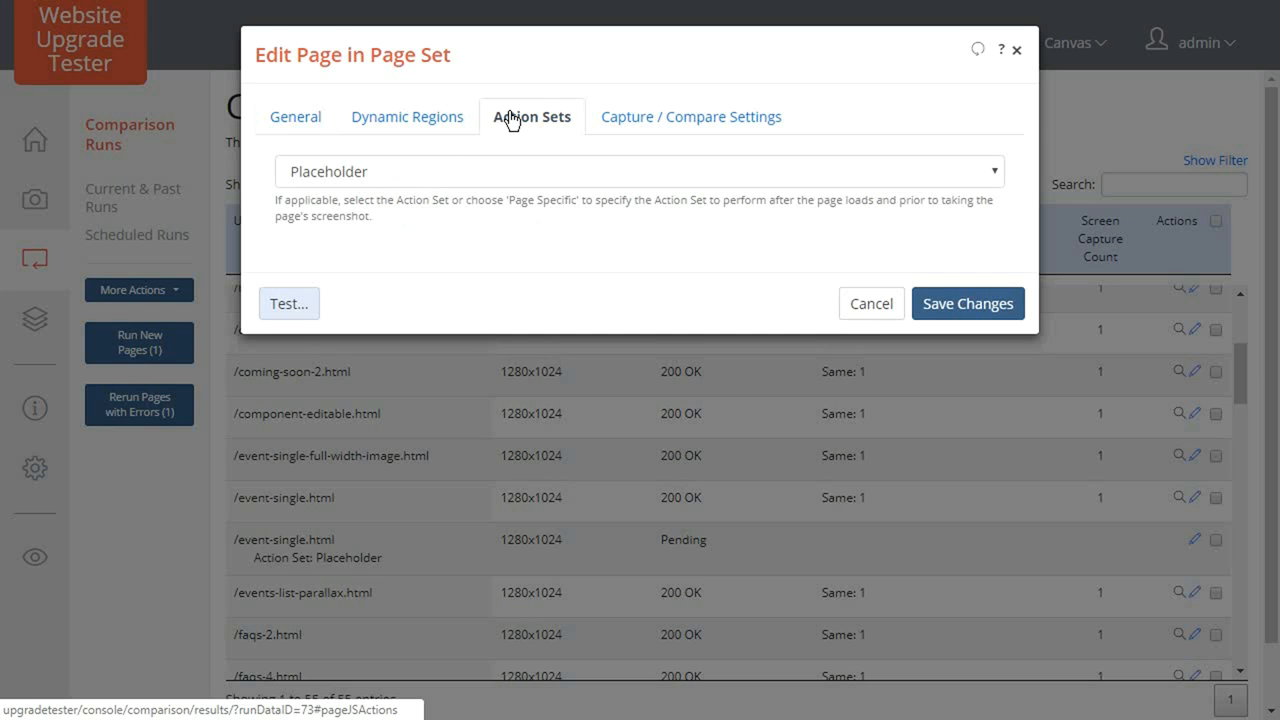
click(377, 170)
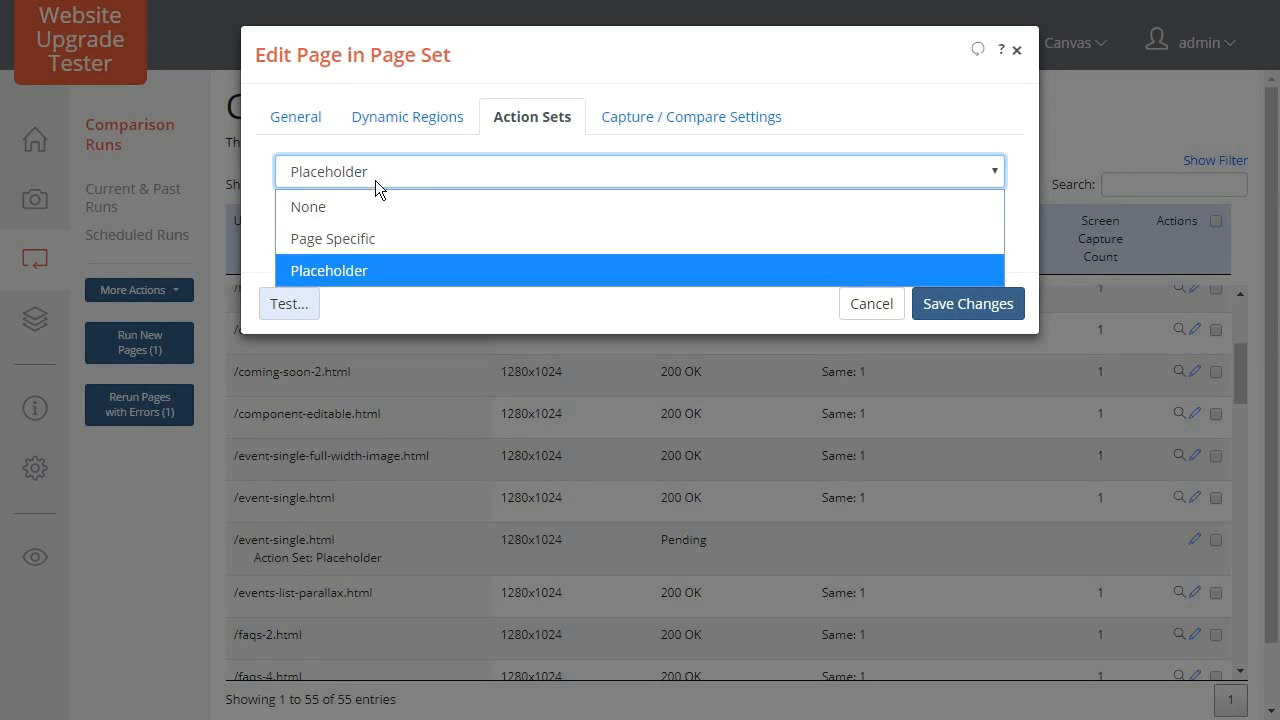
click(368, 238)
click(443, 254)
text(Main Menu)
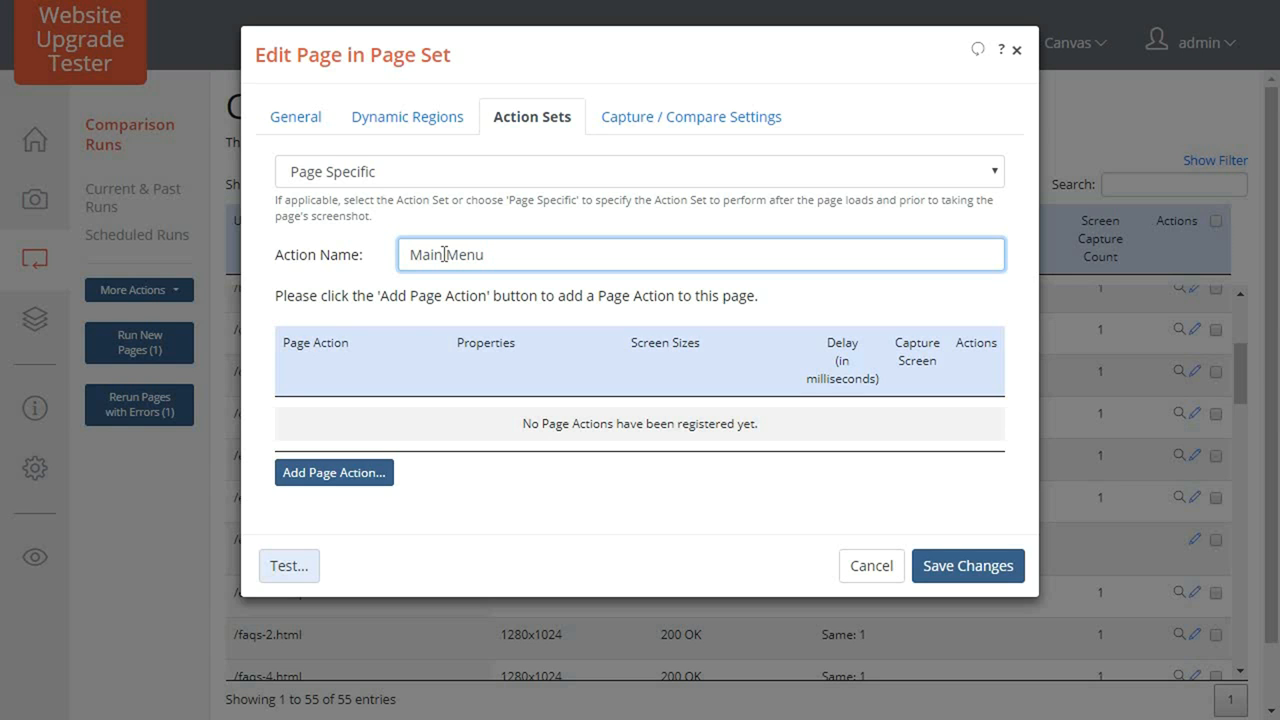
Add a Hover page action on selector #features-menu with a 500 millisecond delay and screen capture enabled
click(353, 474)
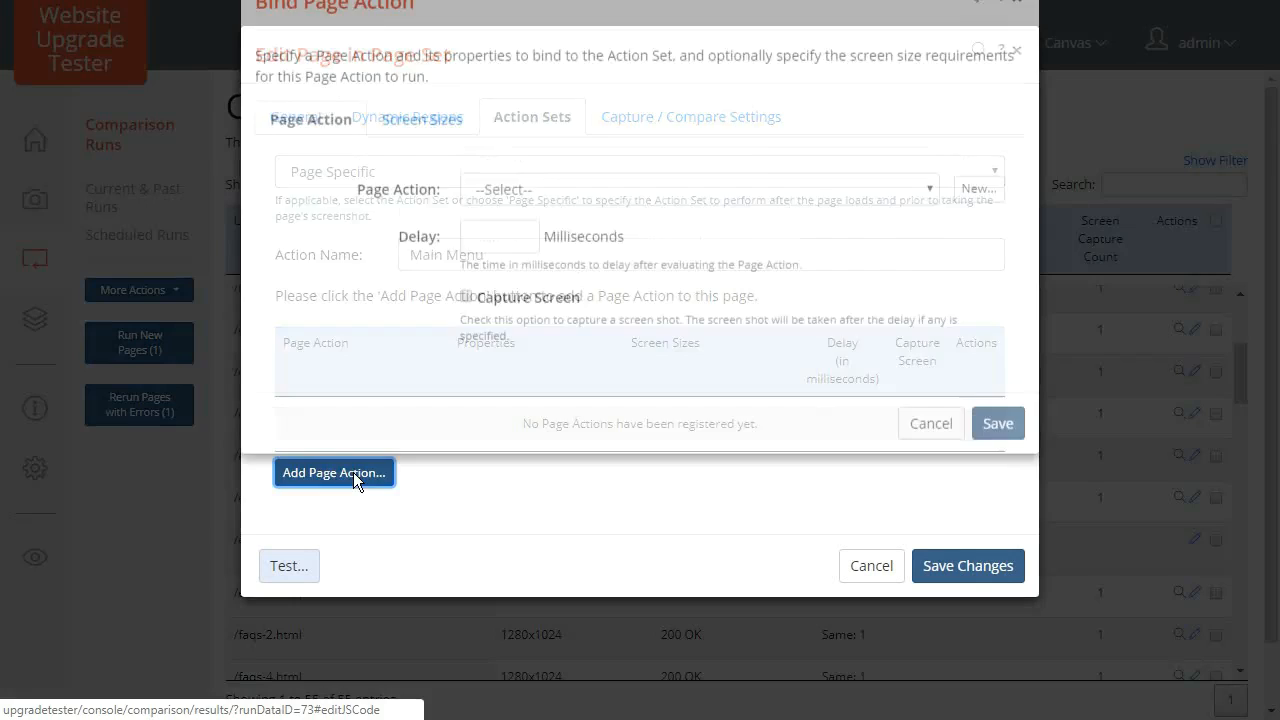
click(503, 245)
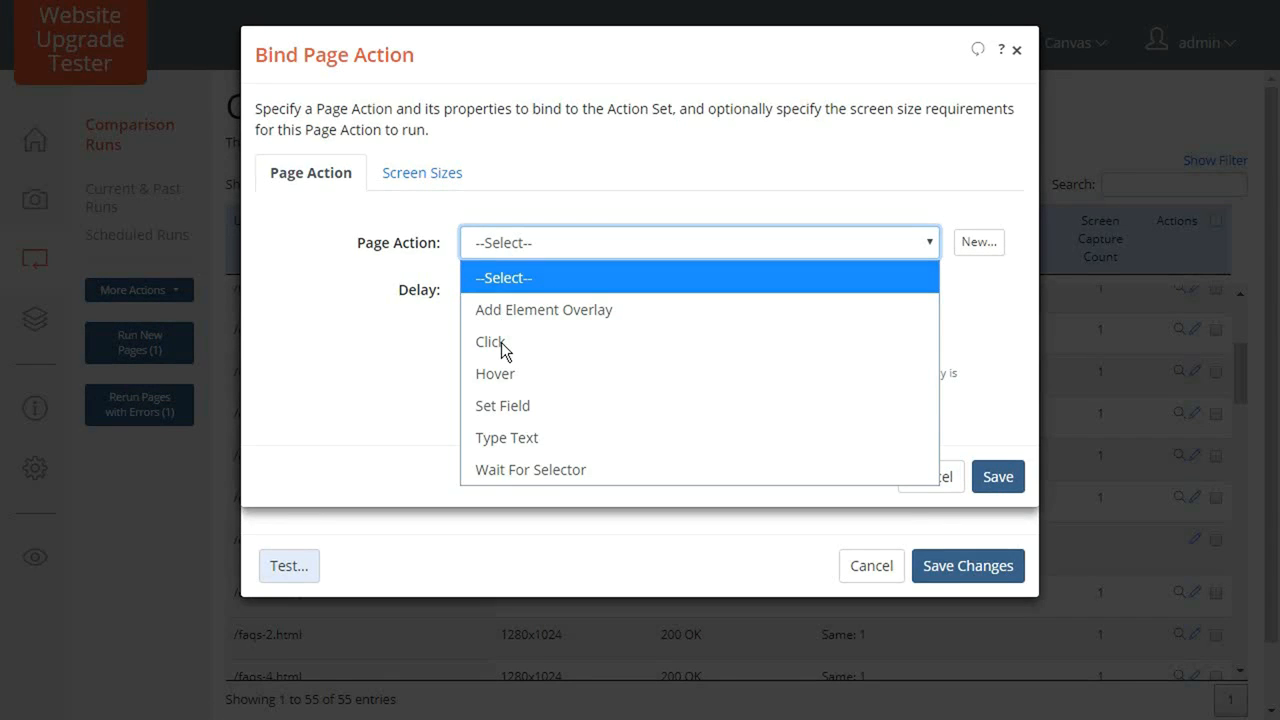
click(501, 372)
click(499, 288)
text(500)
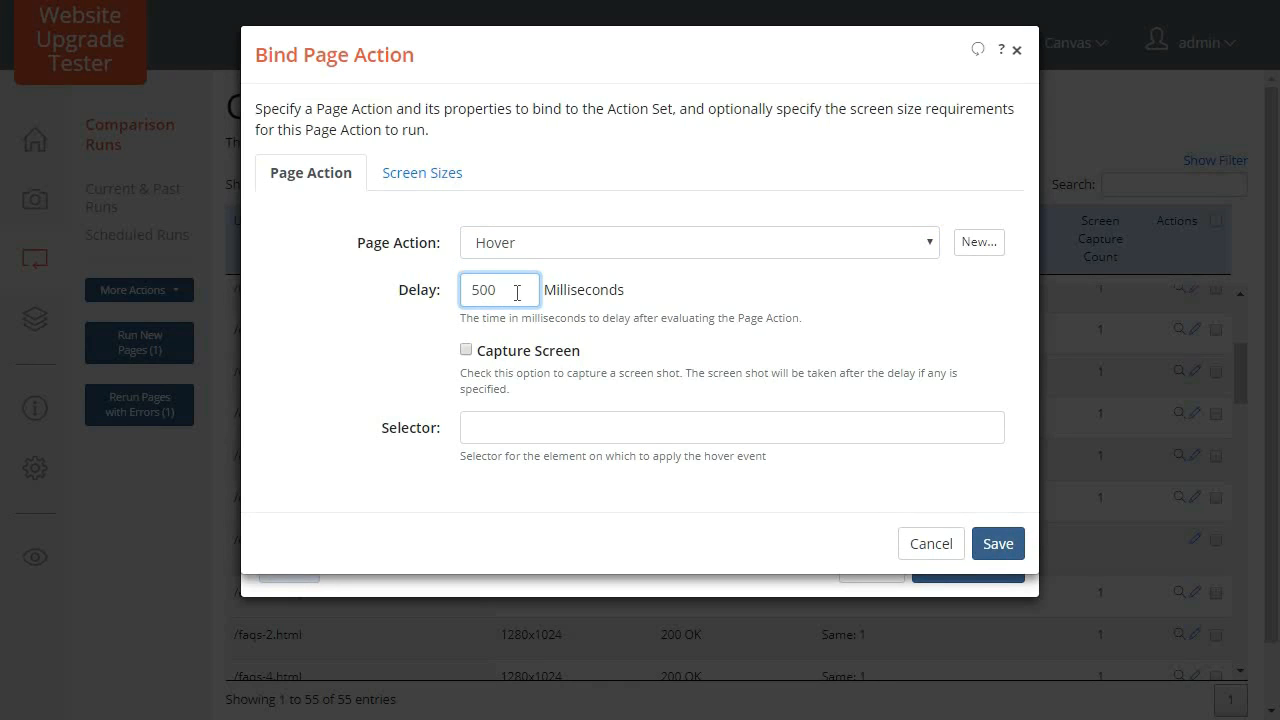
click(467, 351)
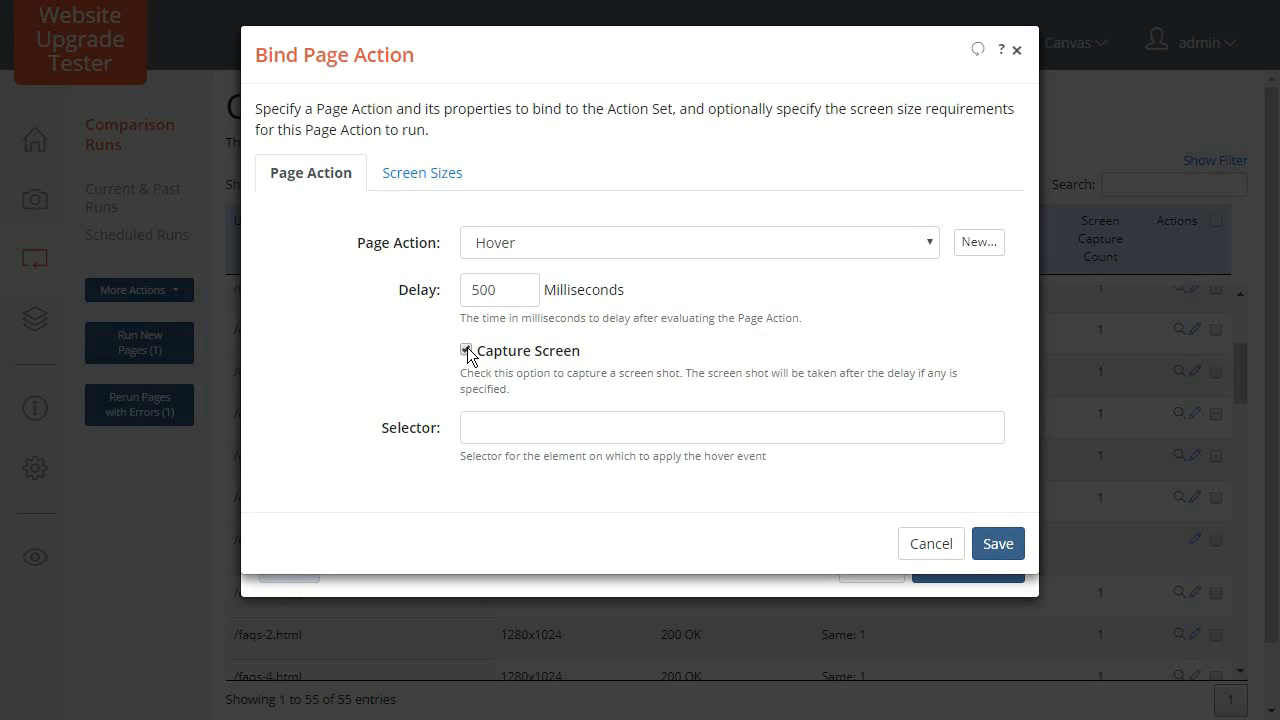
click(493, 421)
text(#feat)
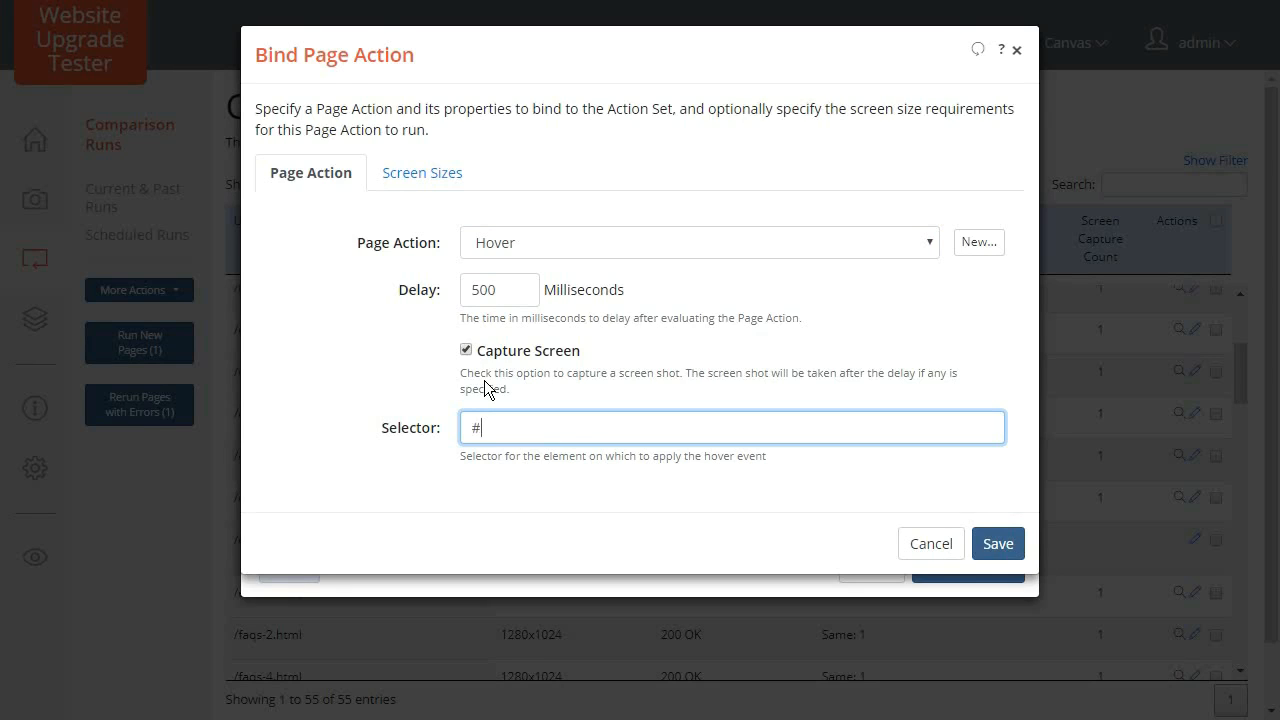
text(ures-menu)
click(1005, 551)
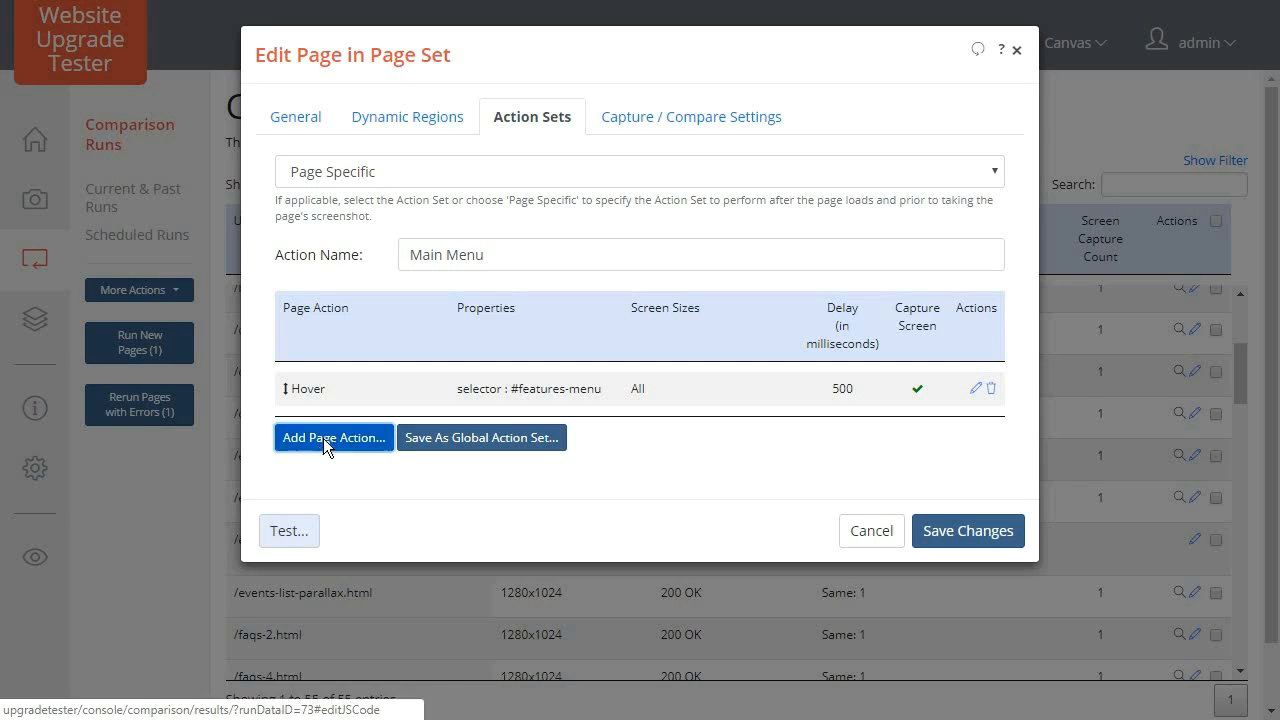
Add a Hover page action on #features-menu > ul > li:nth-child(1) with a 500 millisecond delay and screen capture enabled
click(323, 438)
click(521, 242)
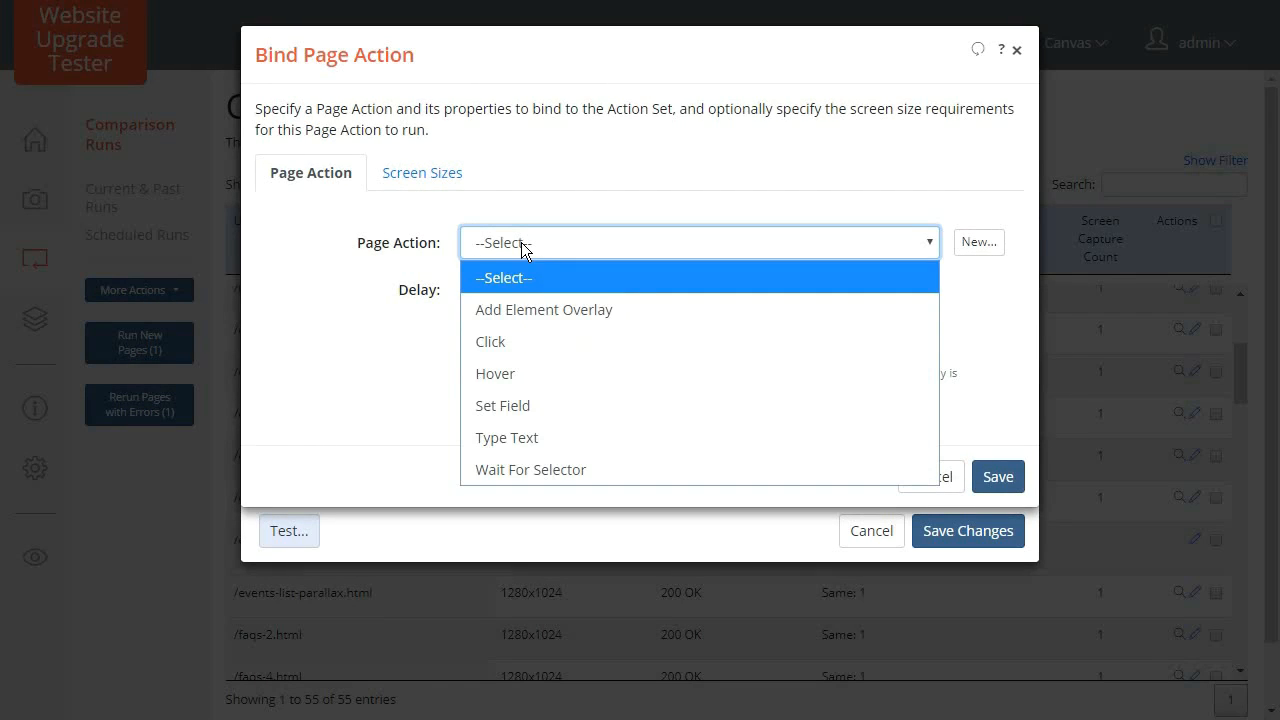
click(511, 373)
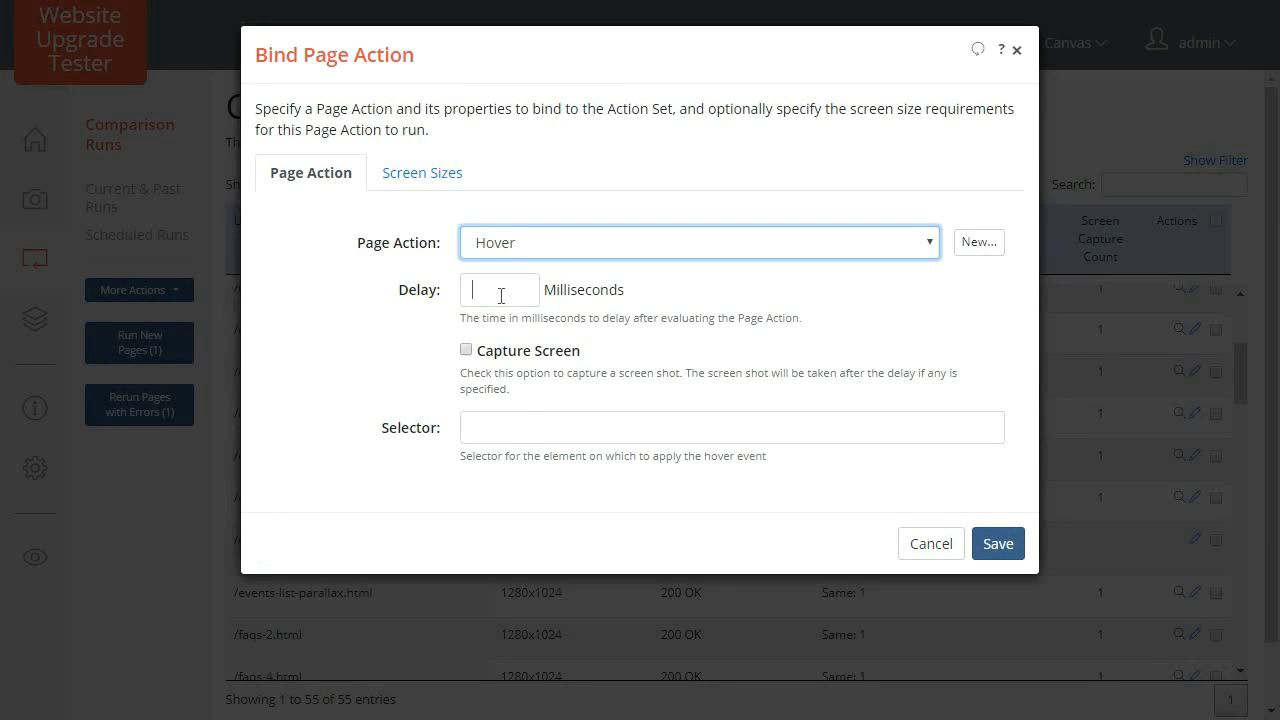
text(500)
click(466, 350)
click(510, 428)
text(#features-menu > ul > li:nth-child(1))
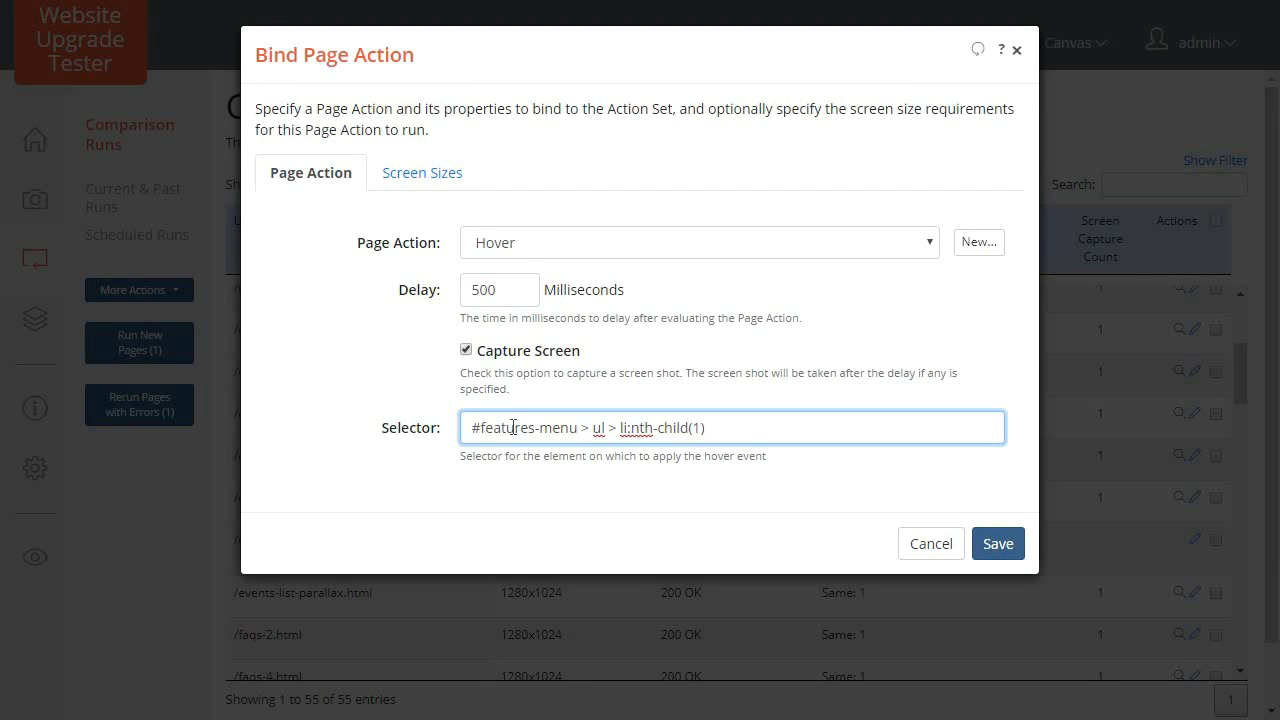
click(995, 545)
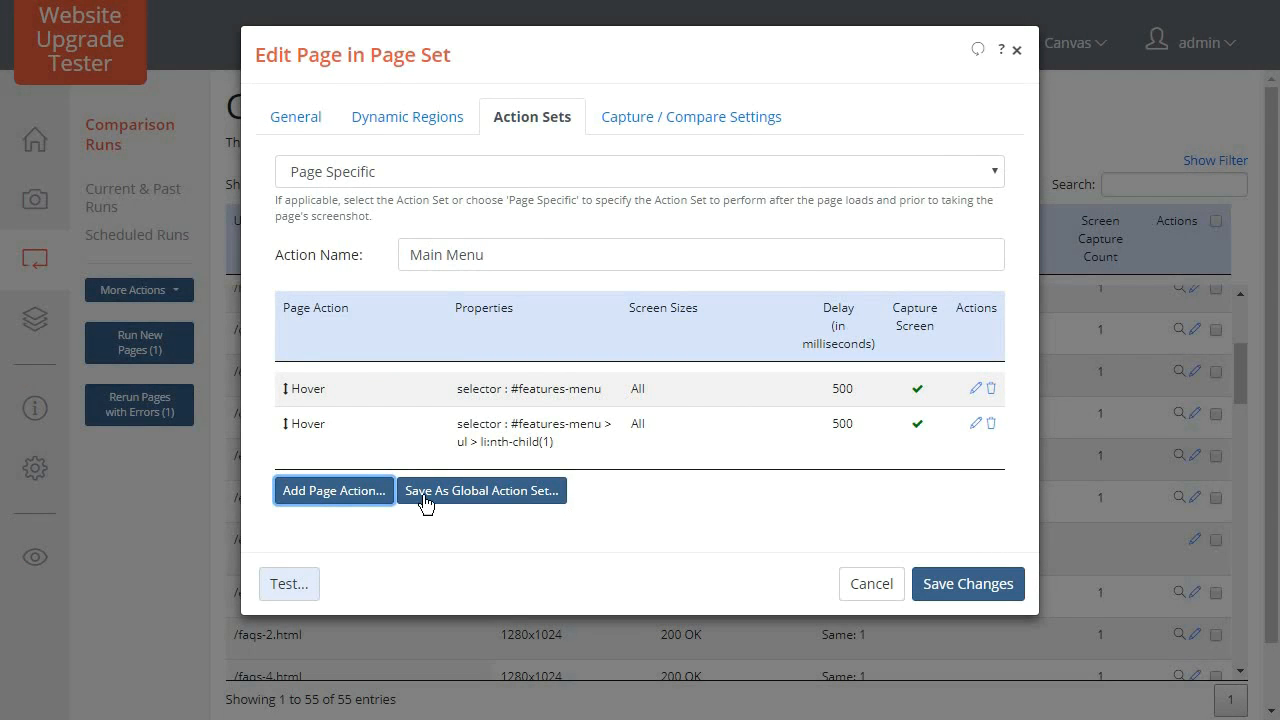
Add a Hover page action on selector #pages-menu with a 500 millisecond delay and screen capture enabled
click(343, 492)
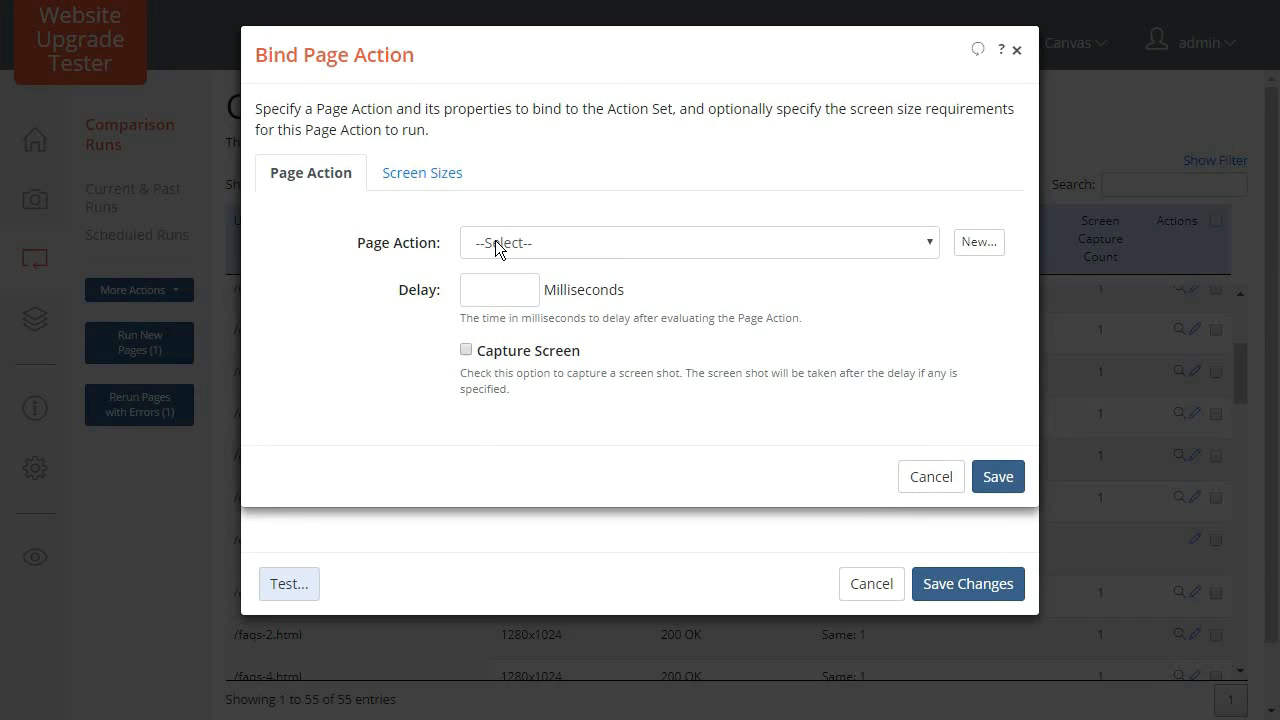
click(495, 243)
click(497, 372)
click(494, 292)
text(500)
click(485, 354)
click(520, 427)
text(#pages-me)
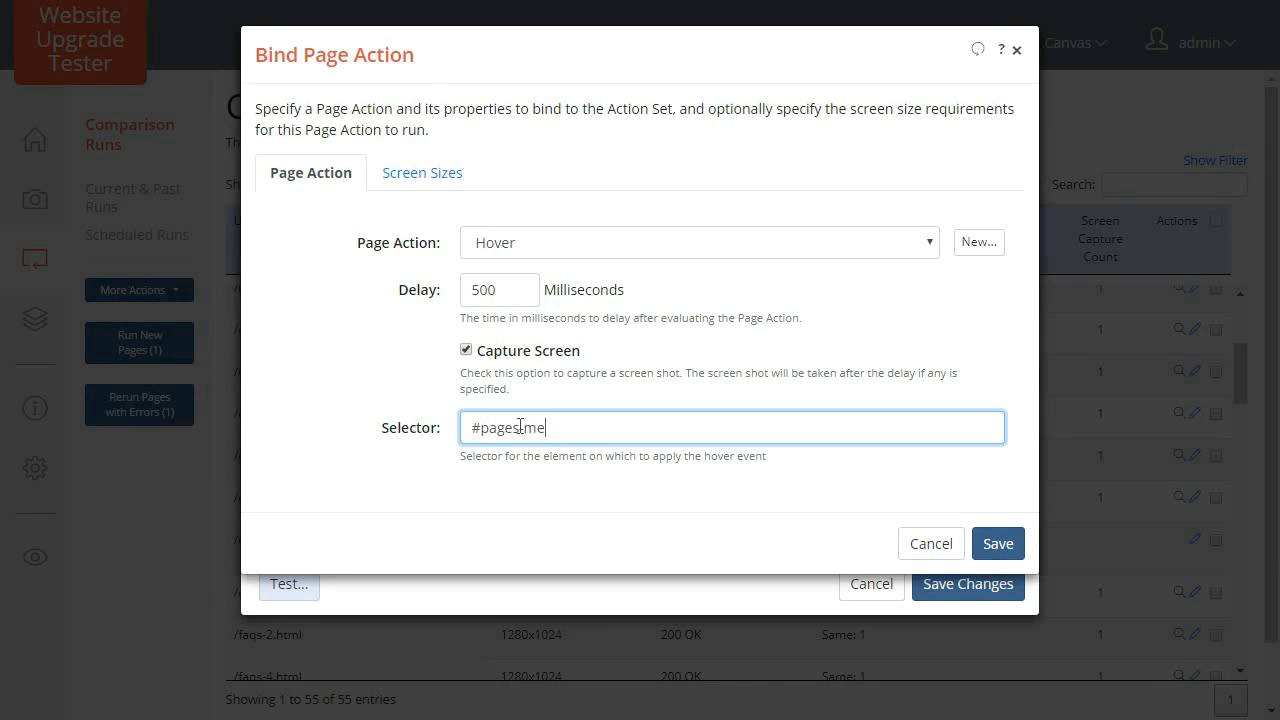
text(nu)
click(1003, 543)
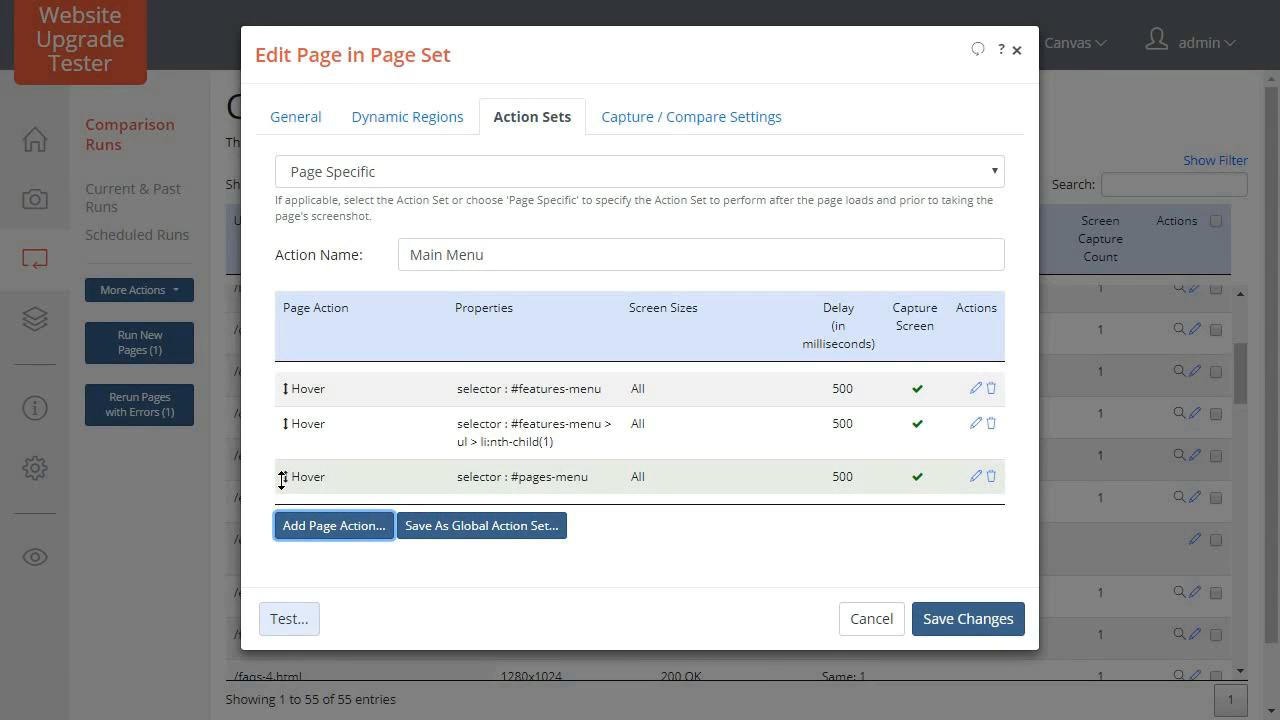
Move the #pages-menu Hover action to first place in the Main Menu action set and save the page changes
drag(284, 478, 283, 386)
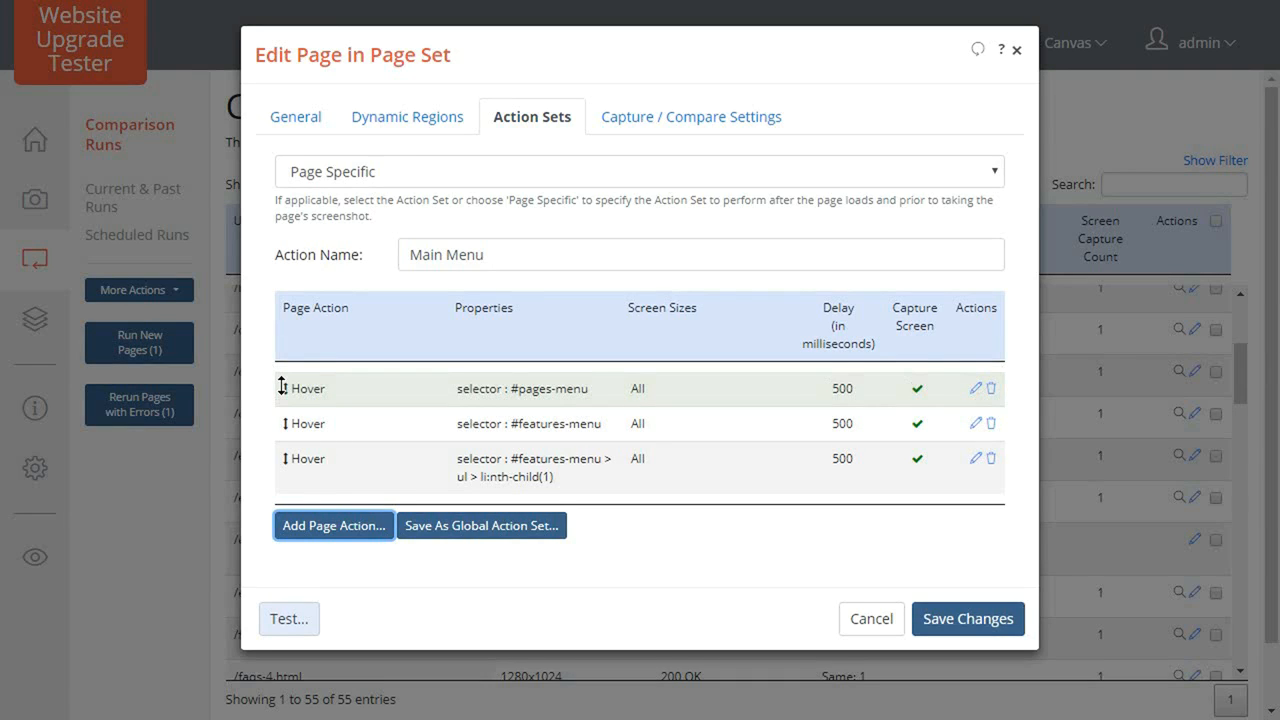
click(958, 617)
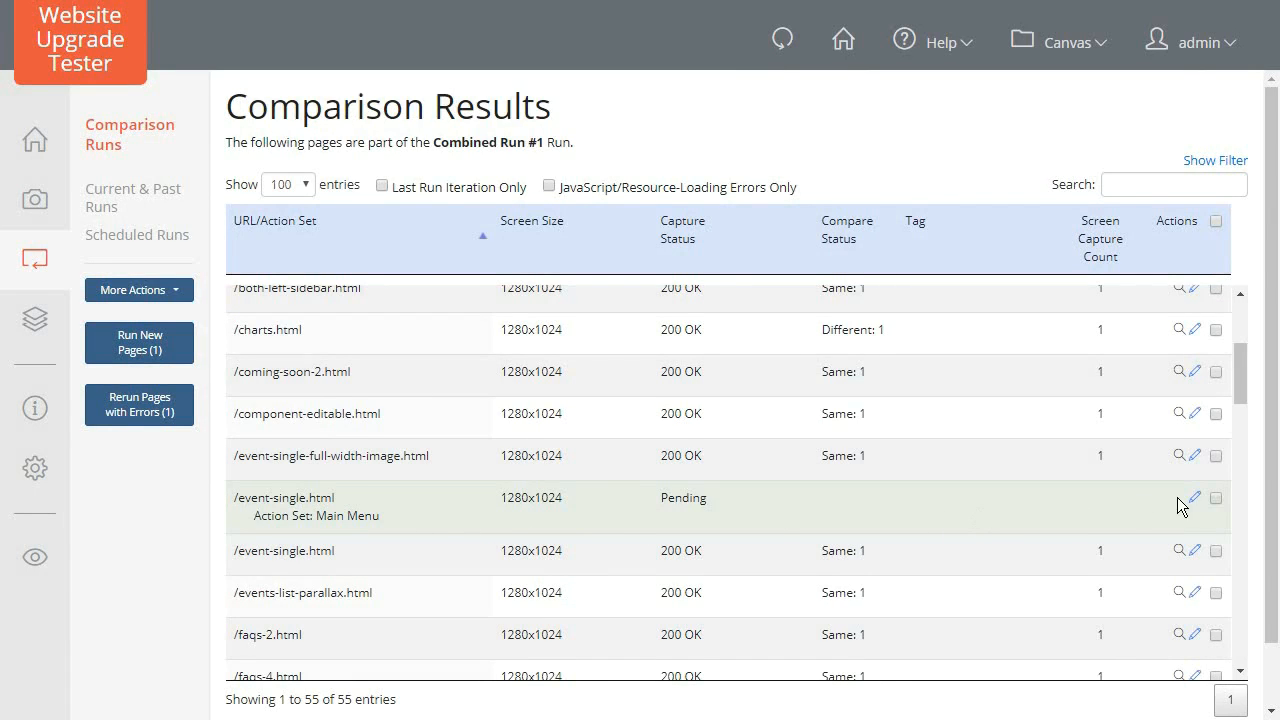
Rerun baseline captures, comparison captures and image comparisons for the Main Menu /event-single.html page, limiting the results to the last run iteration
click(1216, 498)
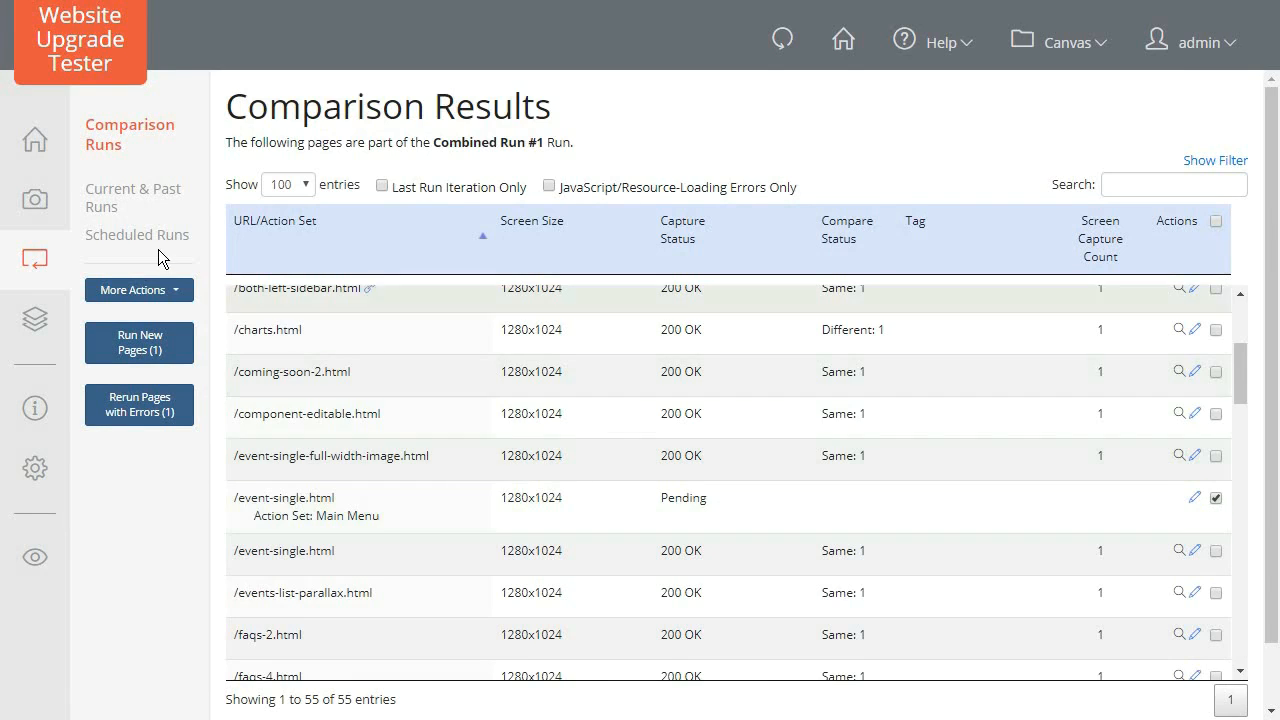
click(166, 296)
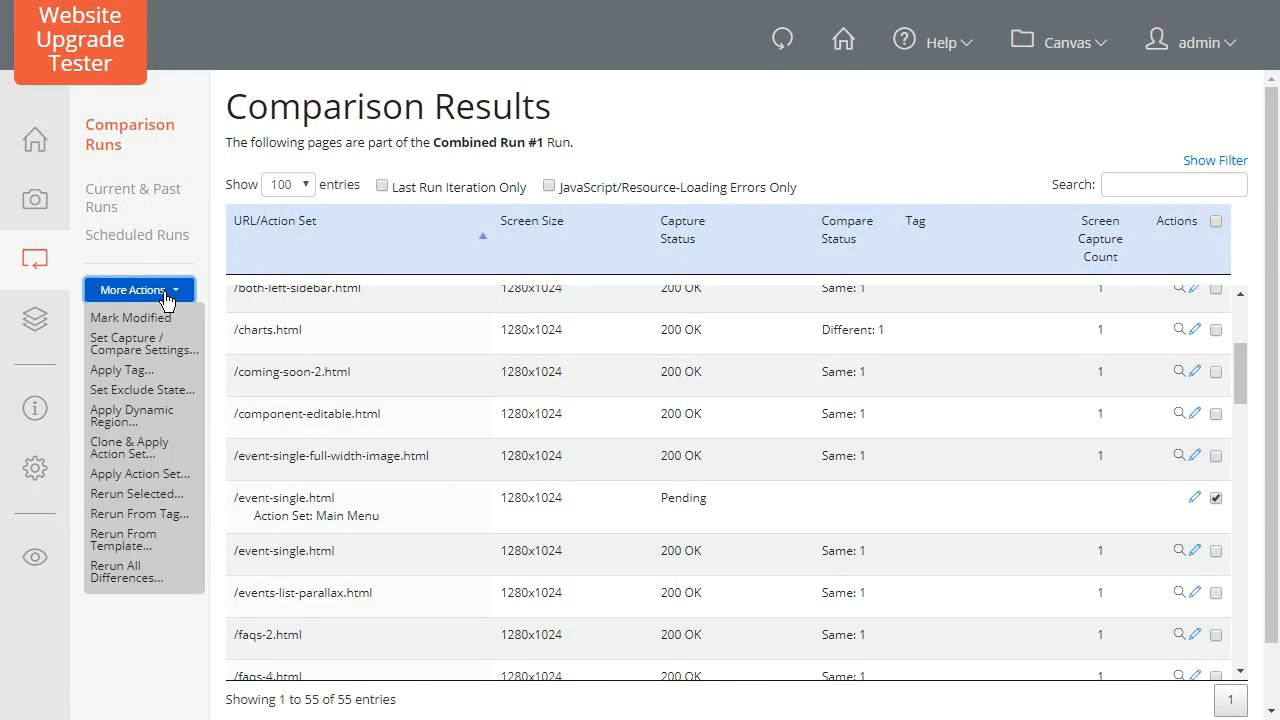
click(147, 496)
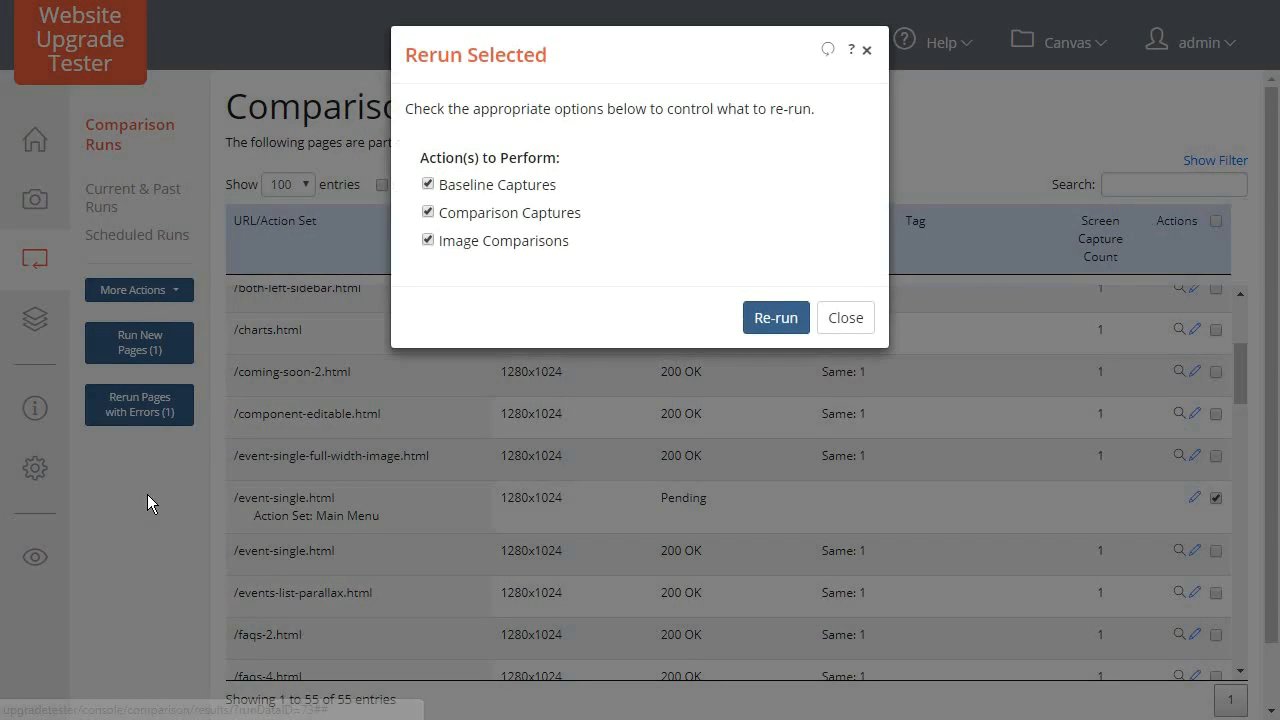
click(763, 332)
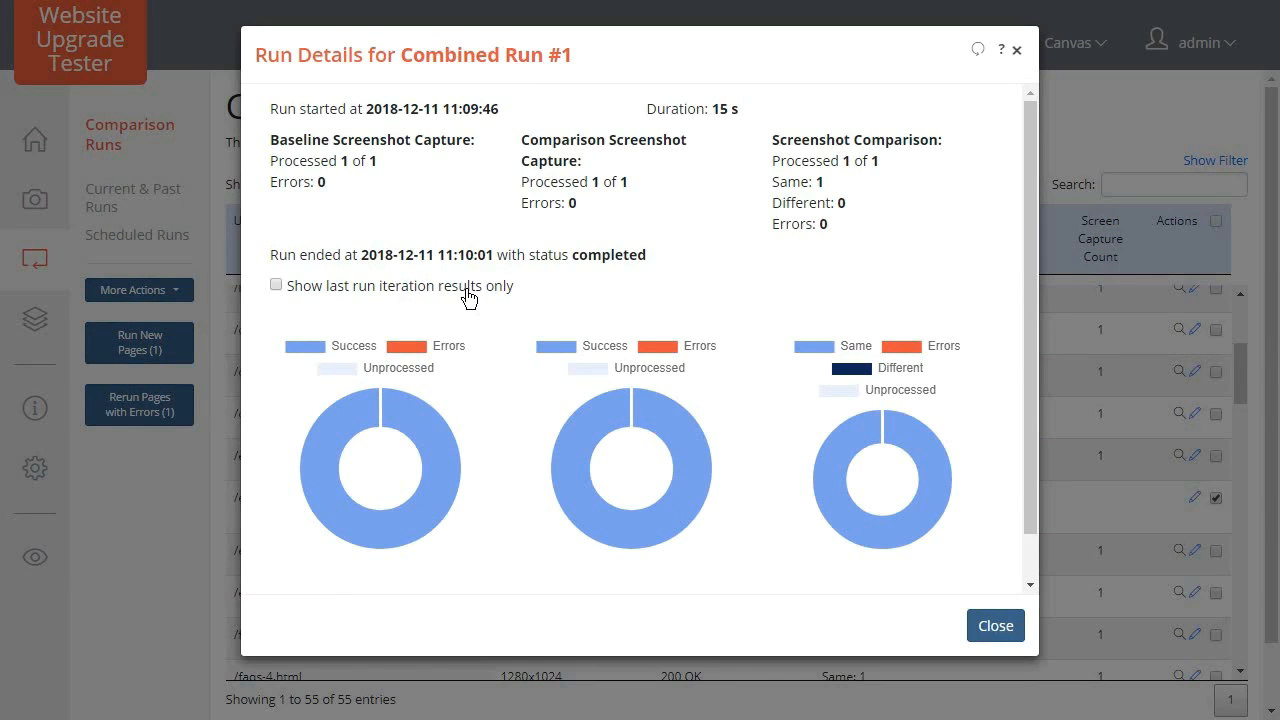
click(466, 290)
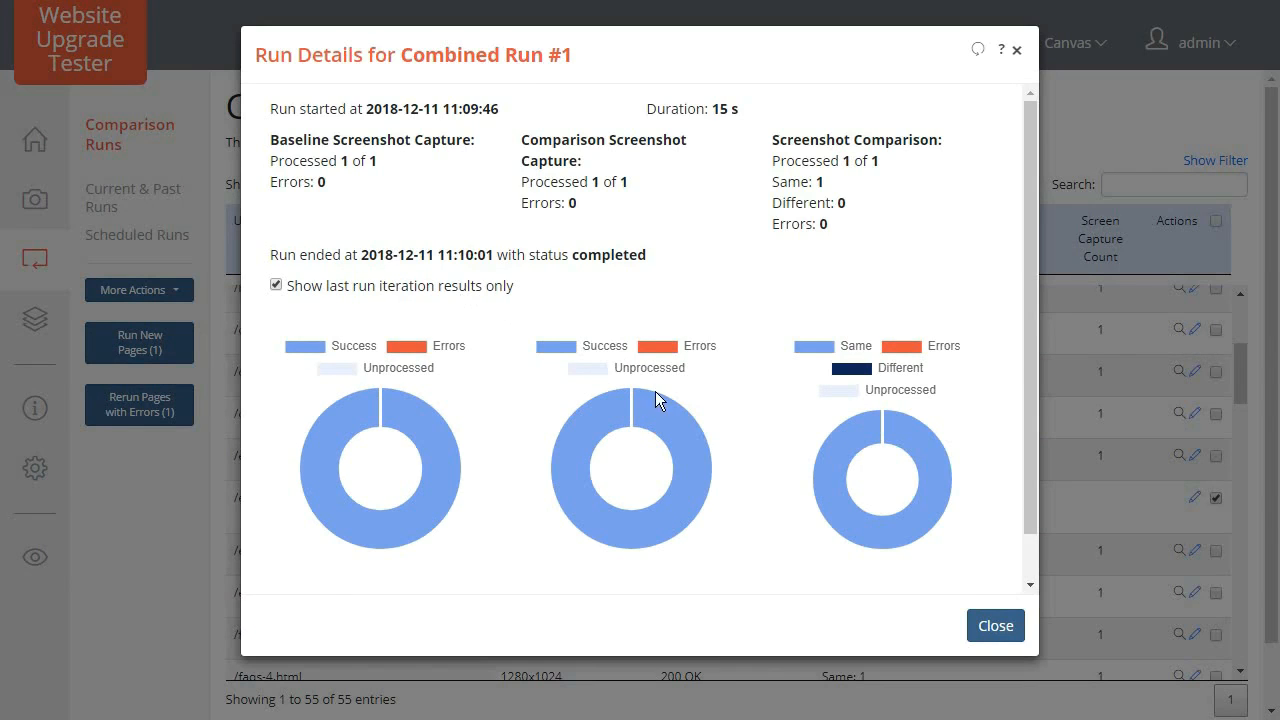
click(995, 630)
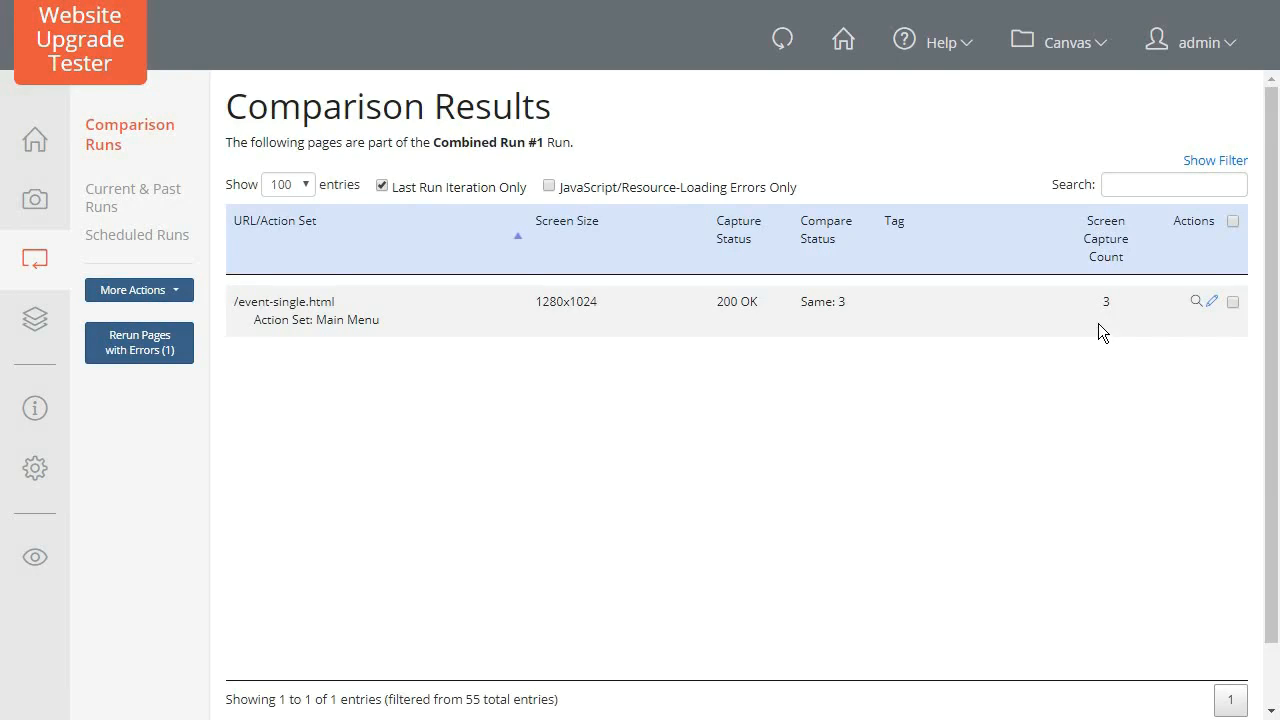
Examine the side-by-side before and after images of /event-single.html for each Main Menu screen capture
click(1196, 301)
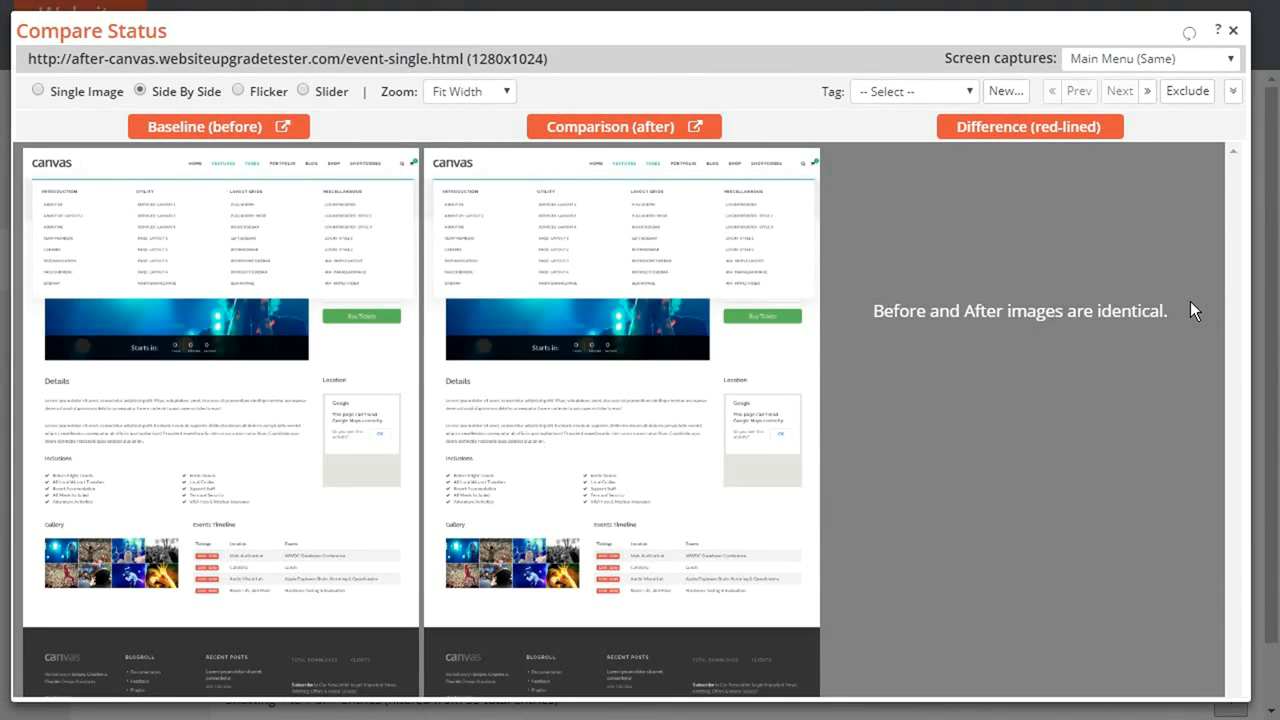
click(1147, 92)
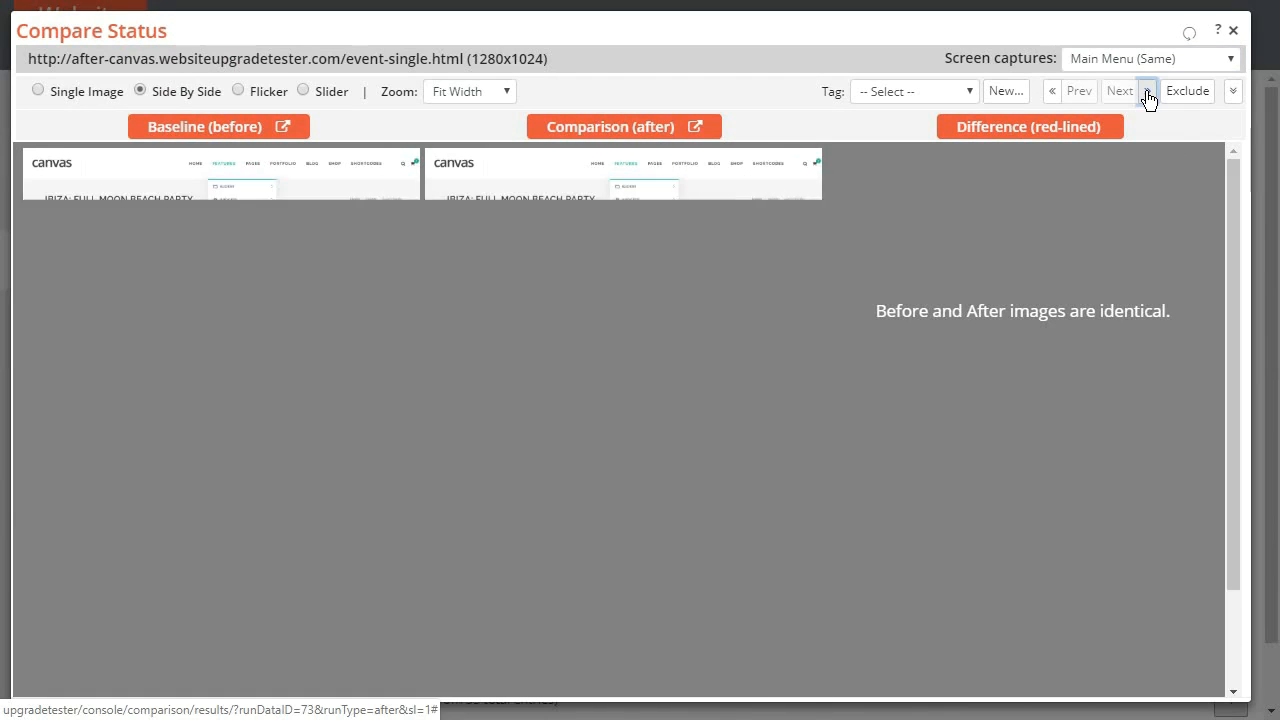
click(1147, 92)
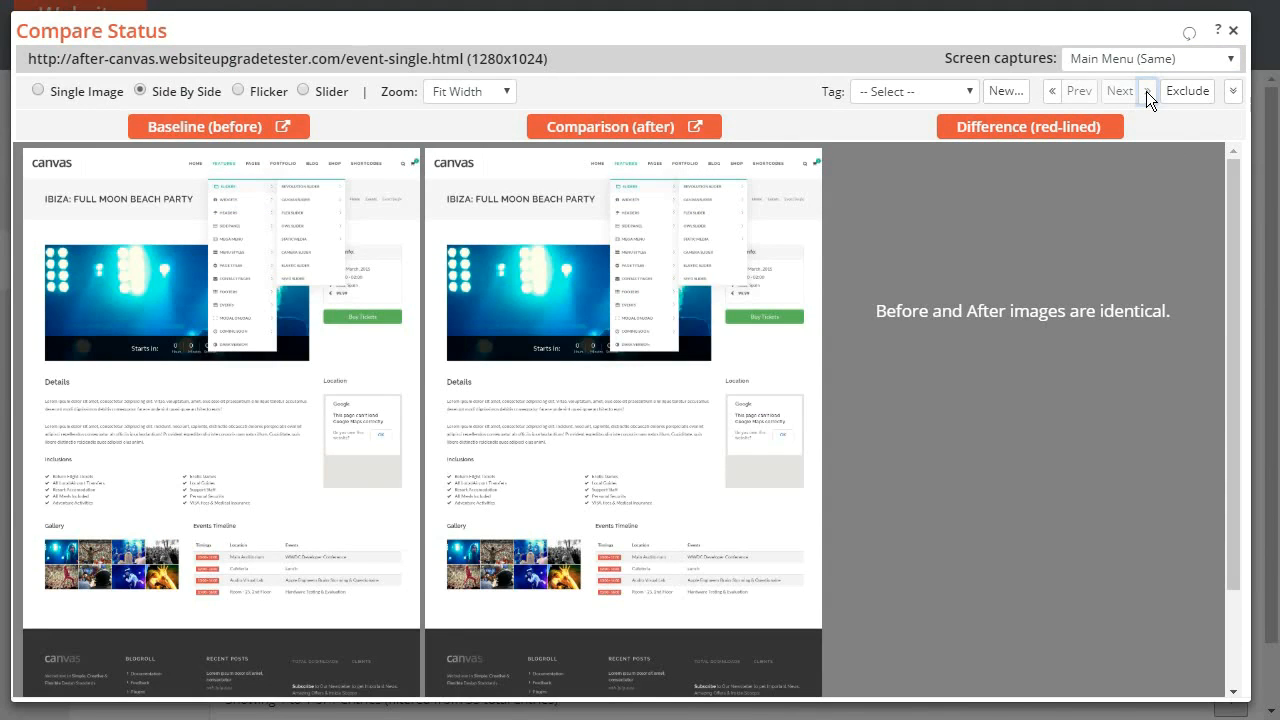